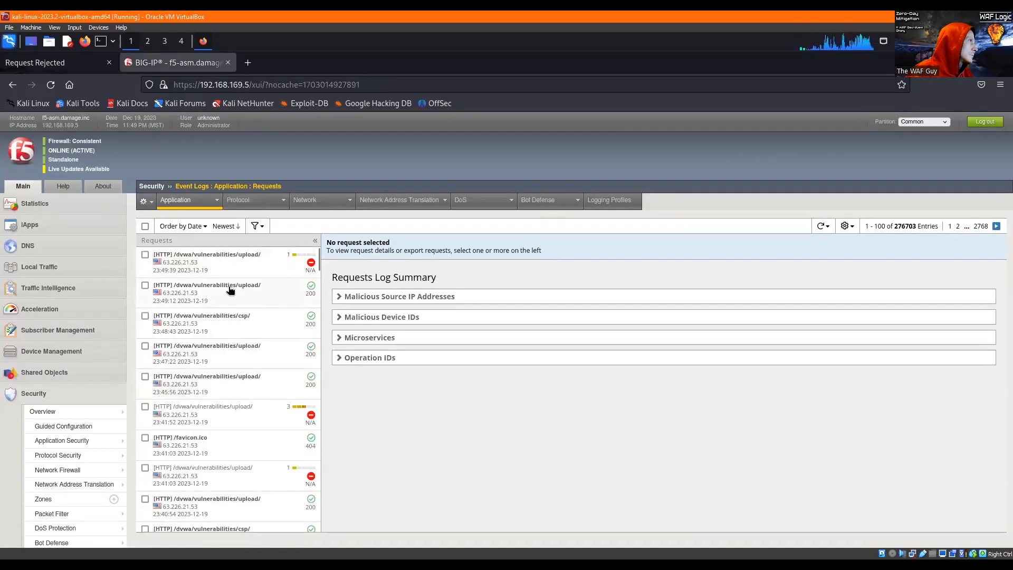
- Open the newest blocked /dvwa/vulnerabilities/upload/ request and inspect the occurrence details of its Illegal meta character in value violation
left_click(227, 264)
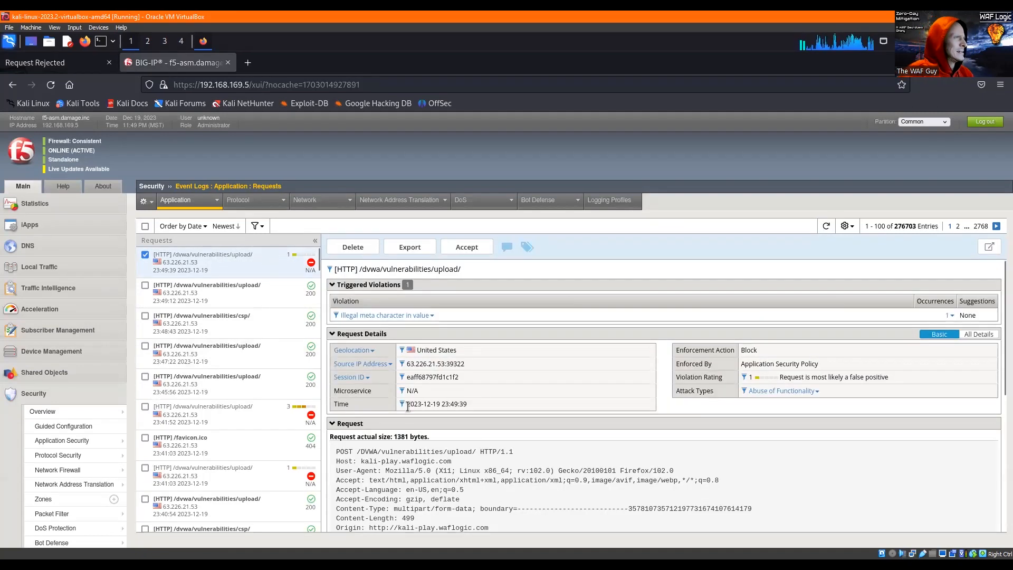
scroll(506, 433, "down", 2)
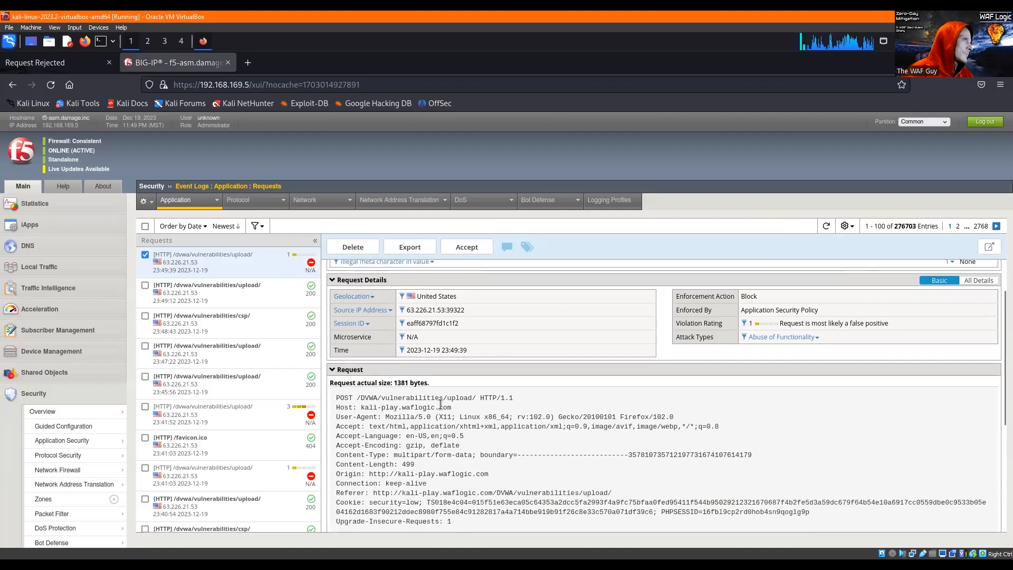
scroll(469, 397, "up", 2)
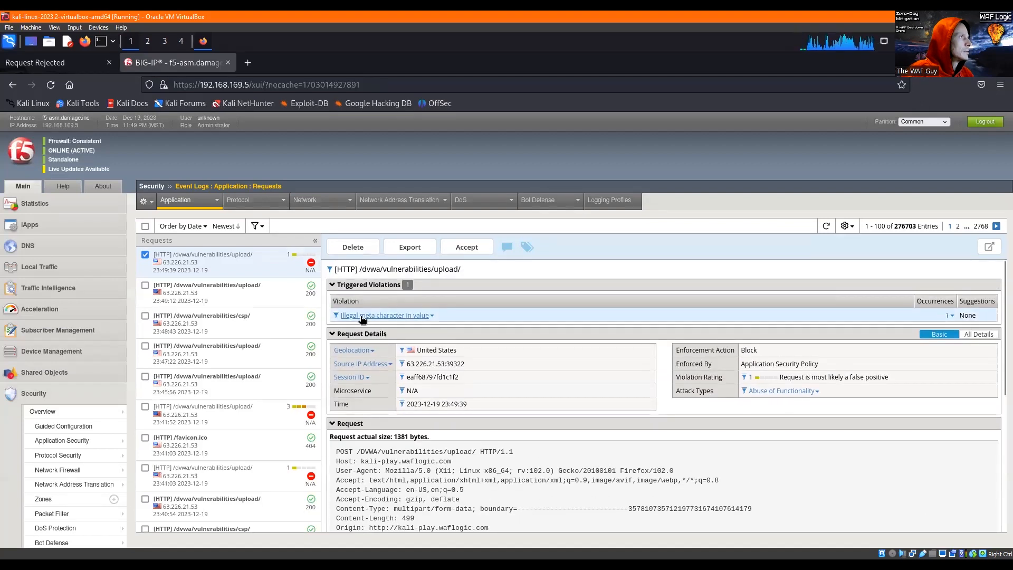
left_click(949, 315)
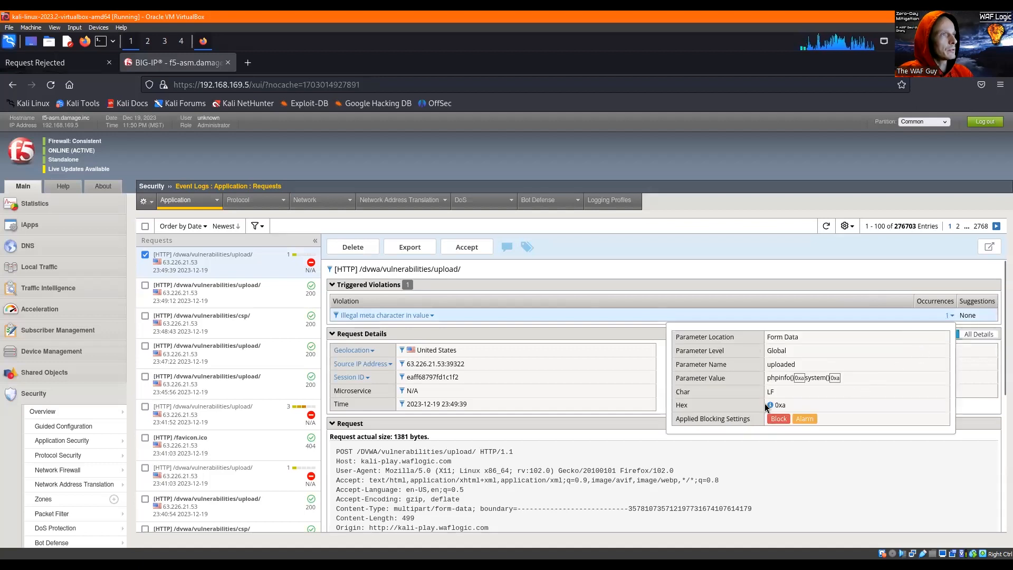
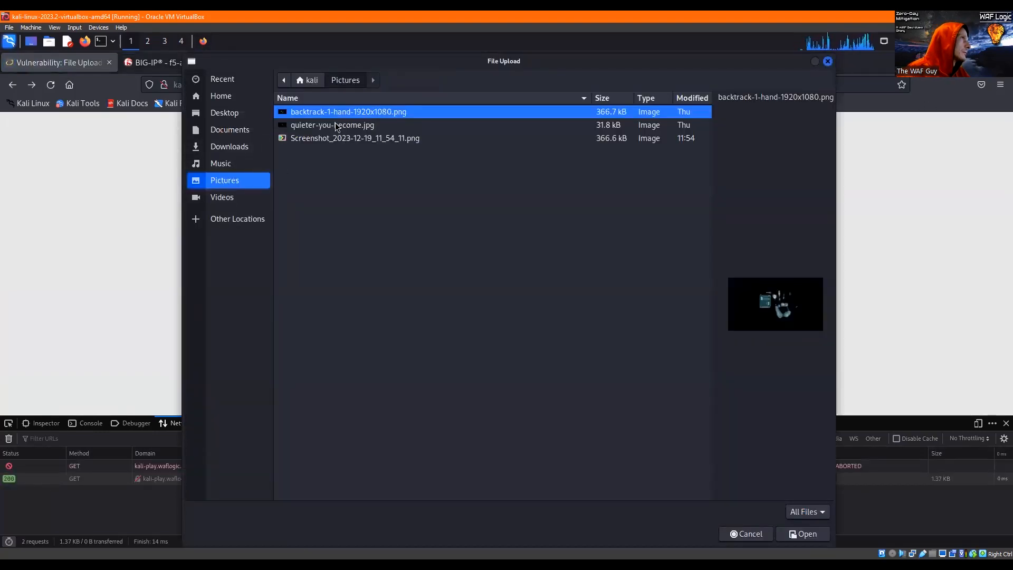
- Upload quieter-you-become.jpg on the DVWA File Upload page, then reload the BIG-IP request log and open the newest blocked upload request
double_click(332, 125)
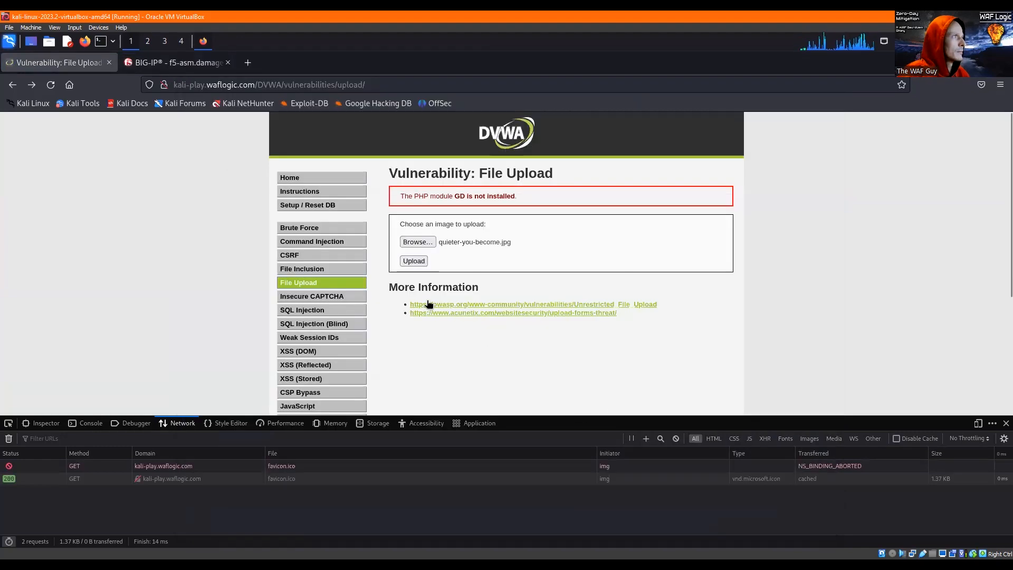
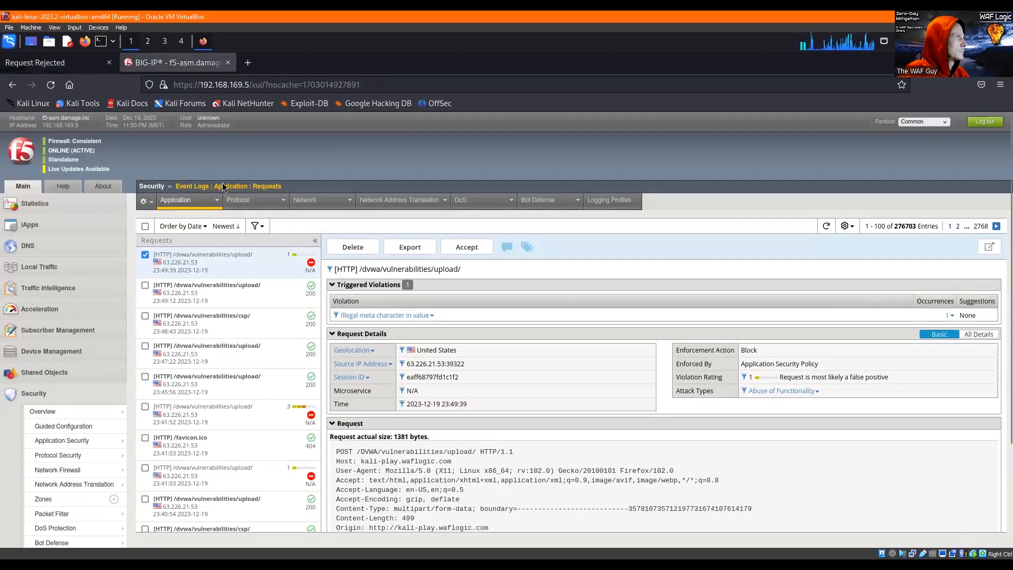
left_click(222, 189)
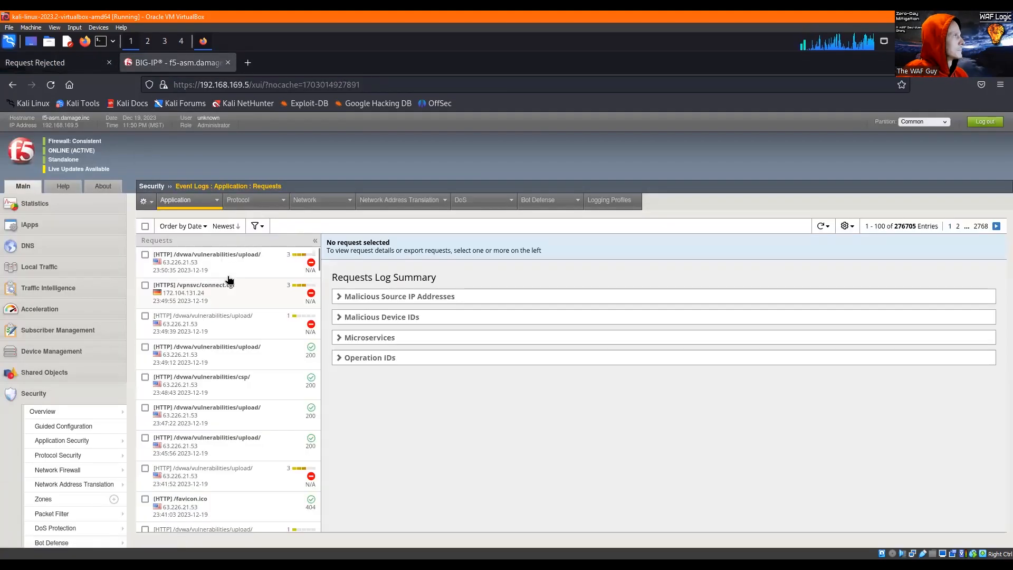
left_click(230, 260)
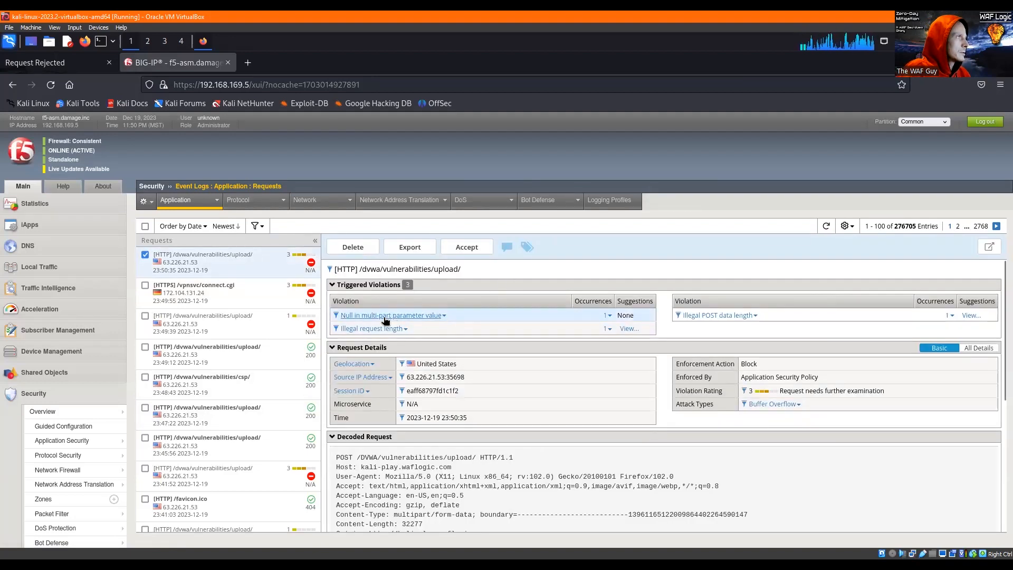
- Inspect the occurrence details of the Null in multi-part parameter value violation
left_click(610, 316)
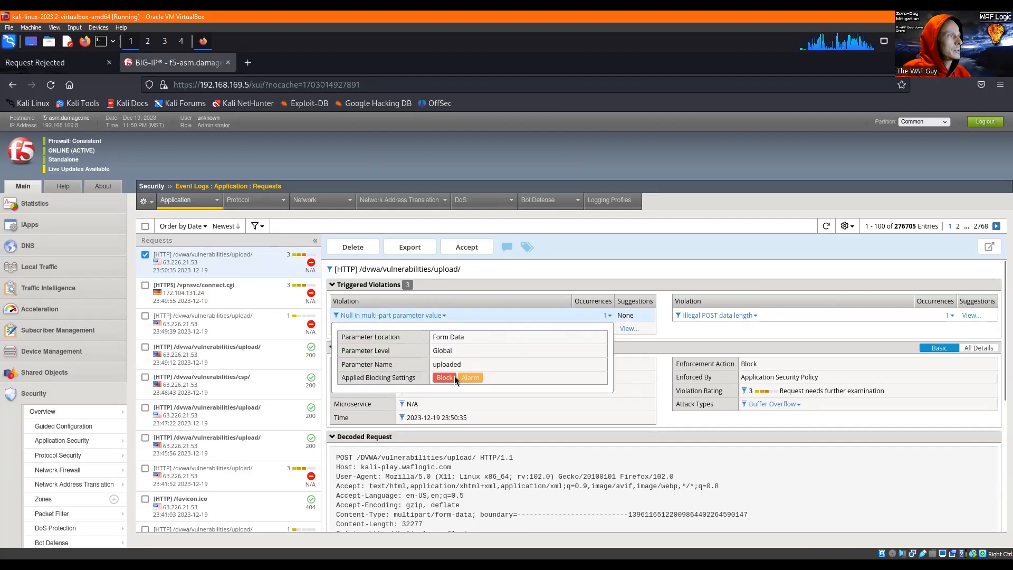
left_click(511, 223)
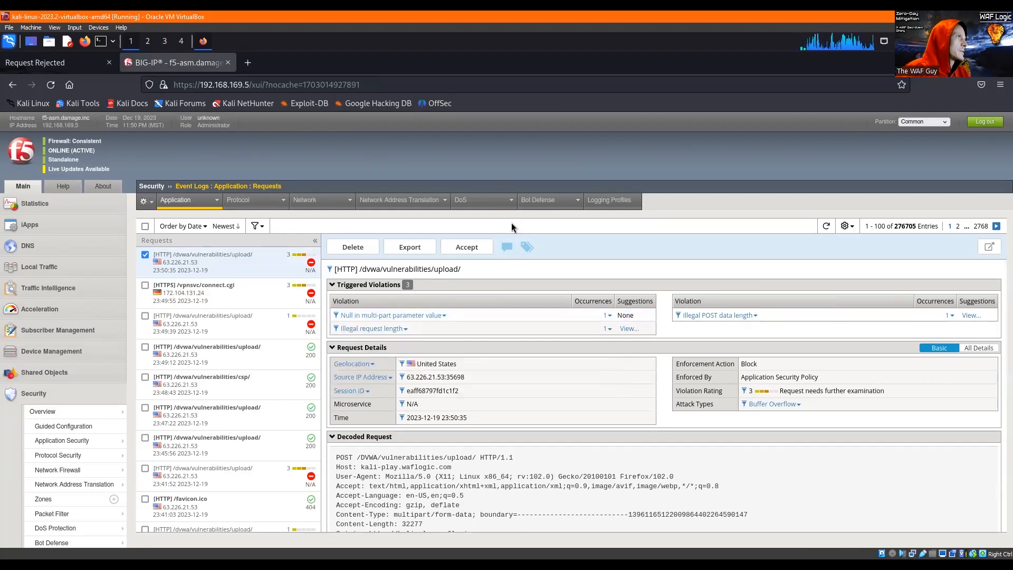
left_click(609, 316)
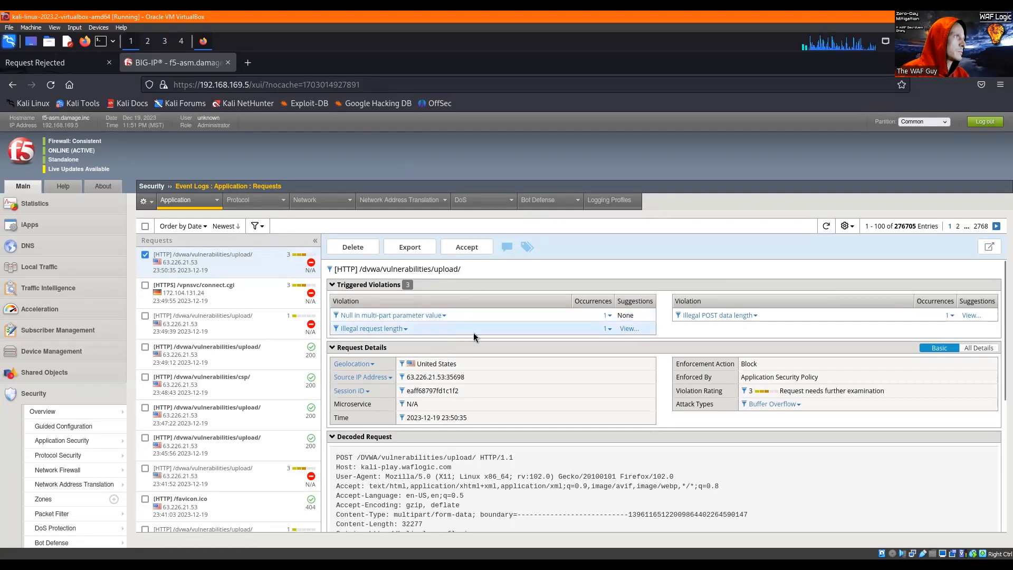
- Examine the Illegal request length violation and the decoded upload request, including its MAX_FILE_SIZE field and Content-Length header
mouse_move(491, 332)
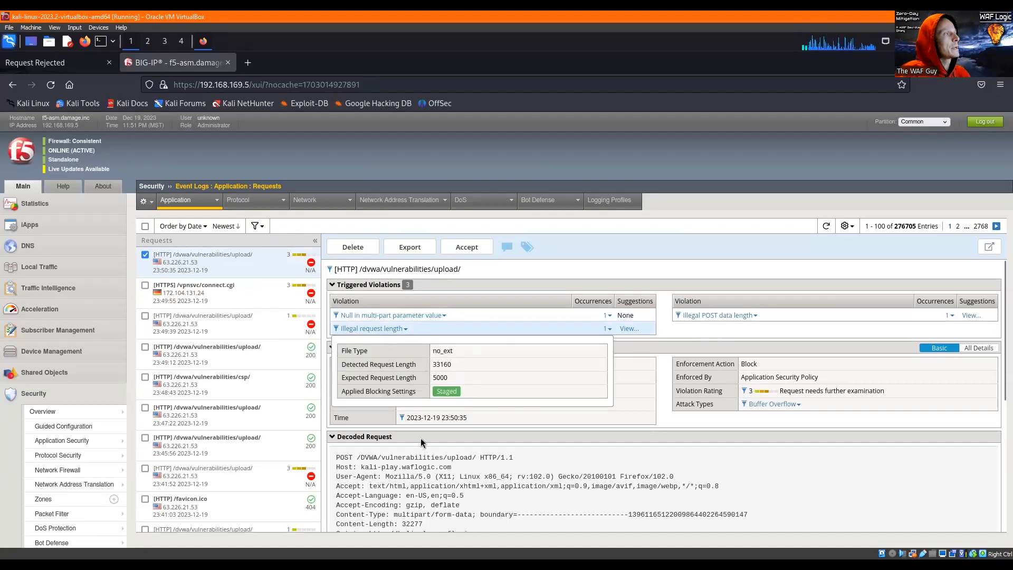
scroll(447, 459, "down", 3)
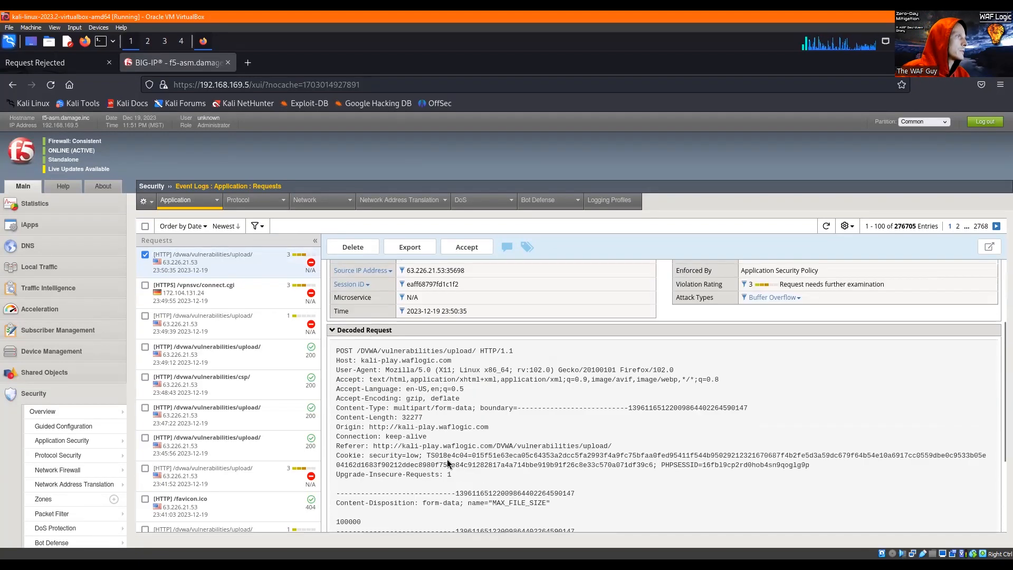
scroll(370, 422, "down", 3)
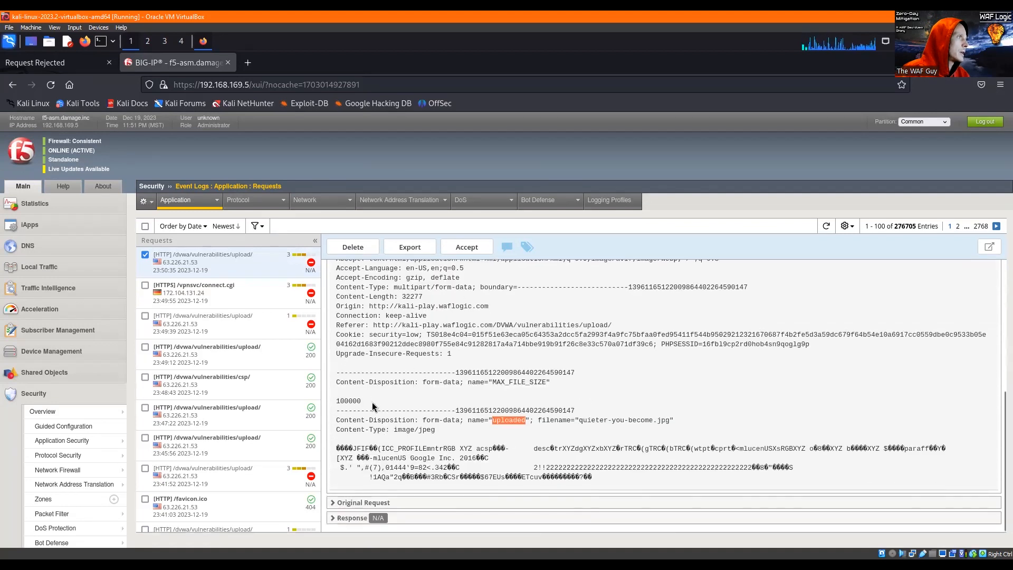
left_click_drag(365, 404, 334, 404)
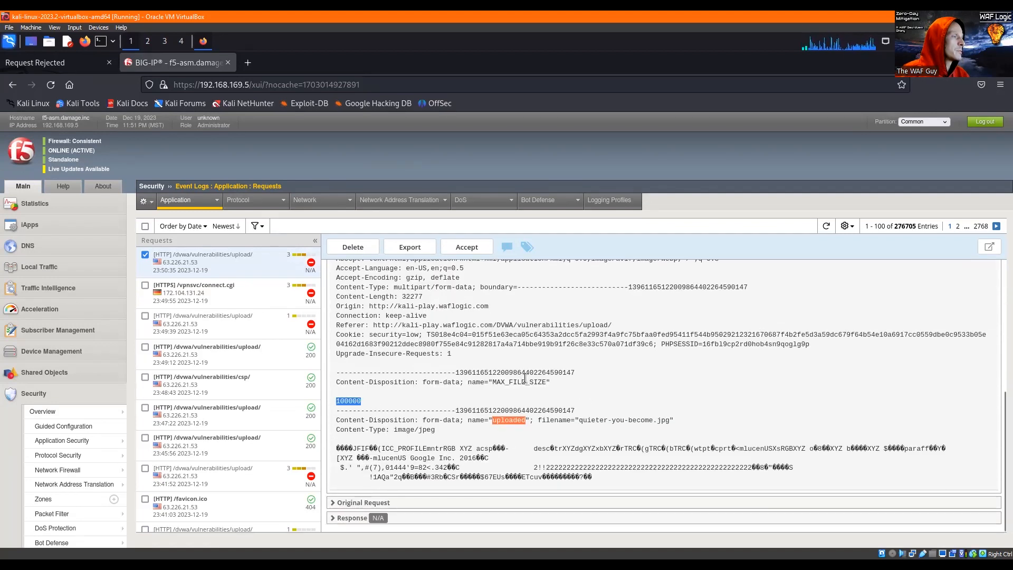
scroll(521, 378, "up", 6)
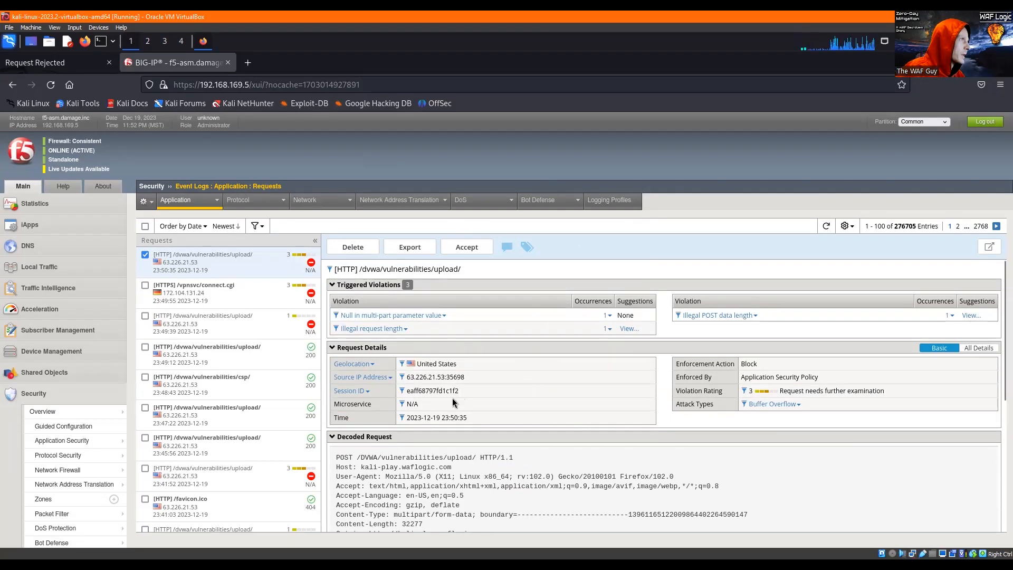
scroll(443, 419, "down", 3)
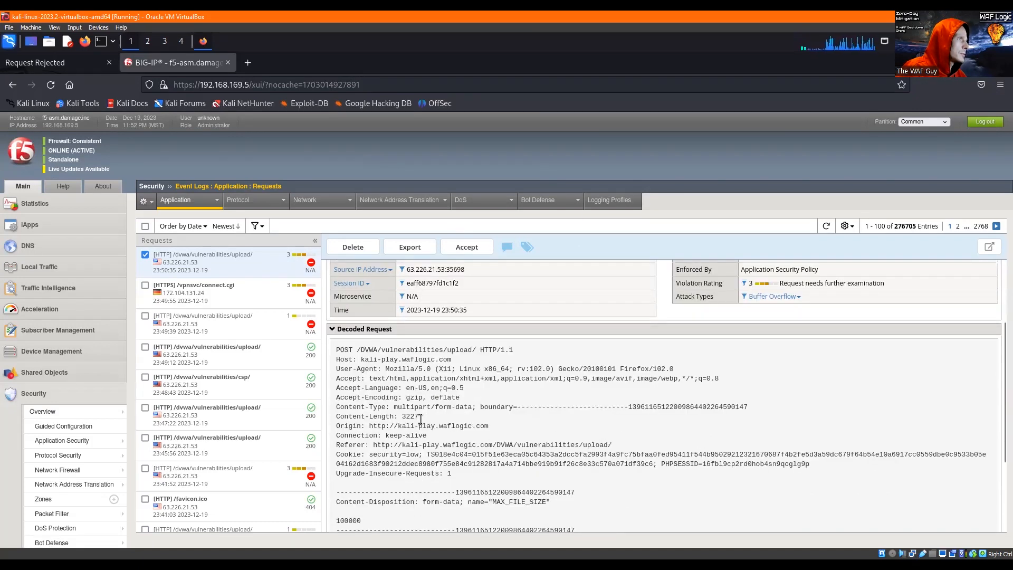
left_click_drag(423, 416, 438, 378)
scroll(448, 359, "up", 3)
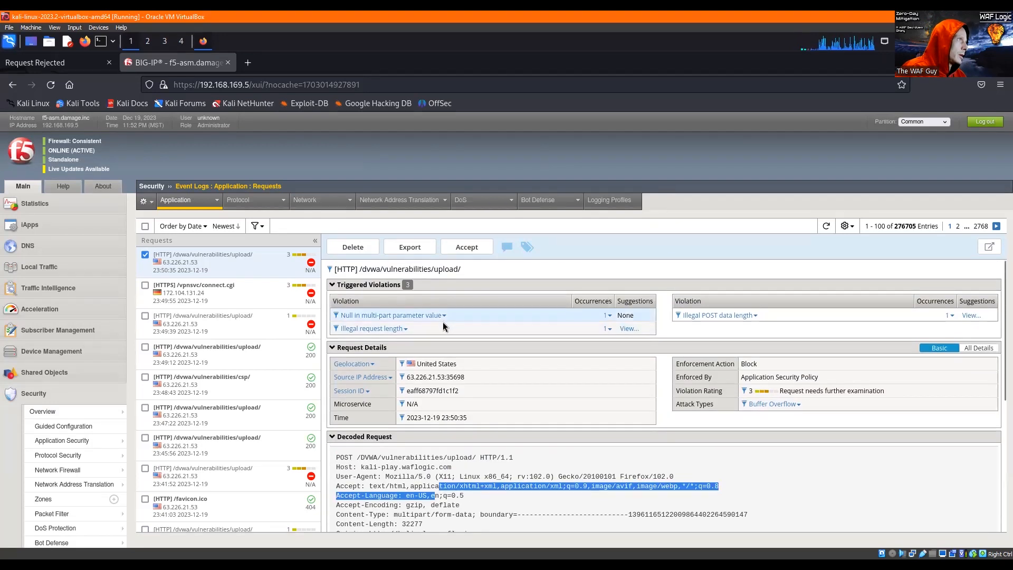
- Compare the detected and expected lengths of the Illegal request length violation, checking the decoded request as well
left_click(608, 329)
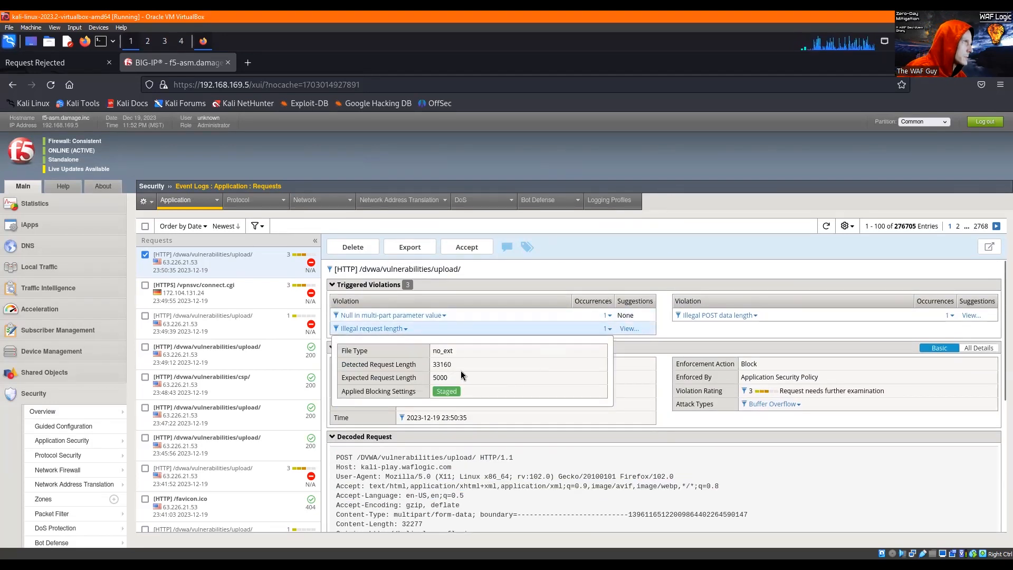
double_click(440, 365)
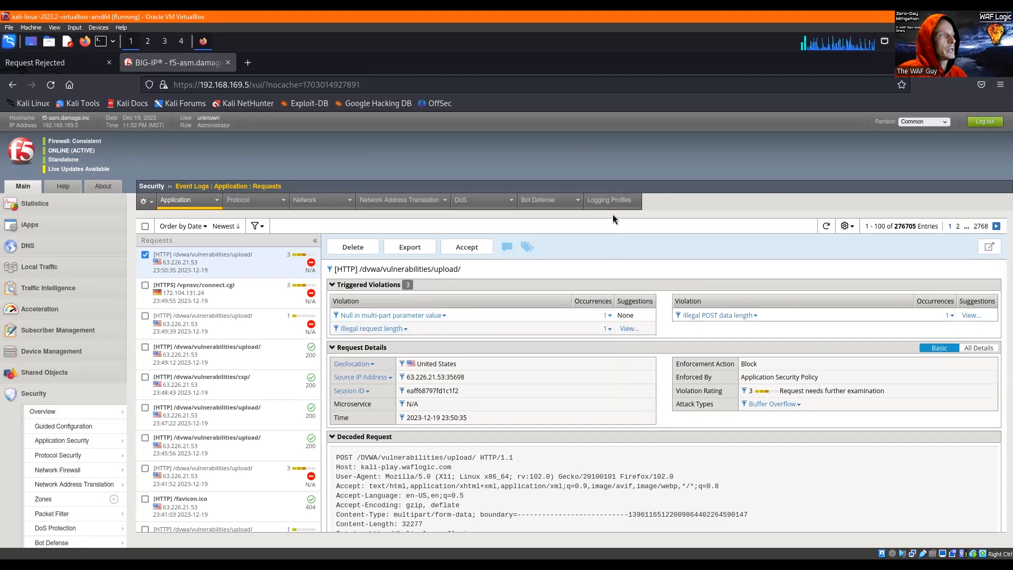
scroll(589, 490, "down", 1)
scroll(590, 490, "down", 3)
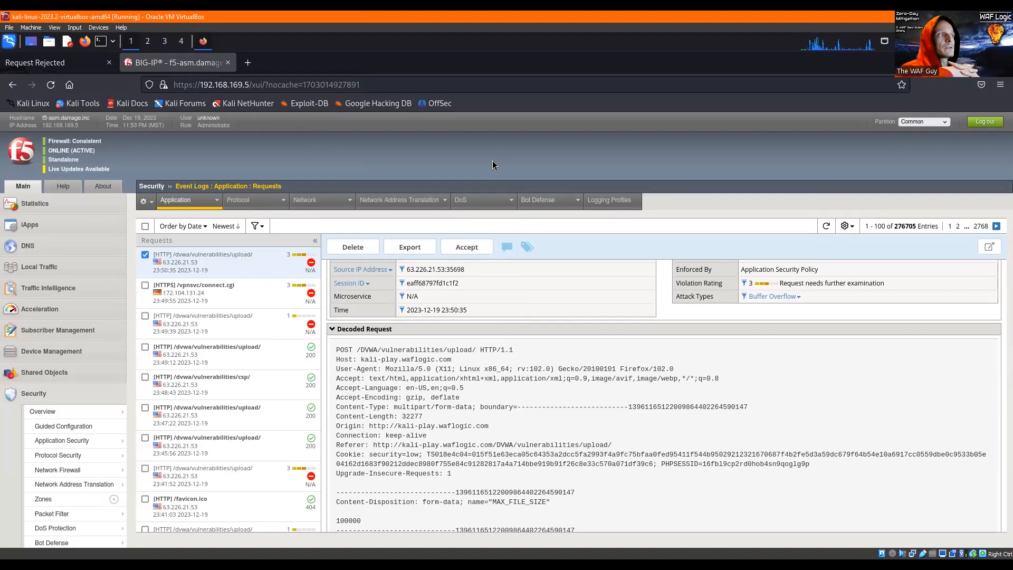
scroll(585, 359, "up", 4)
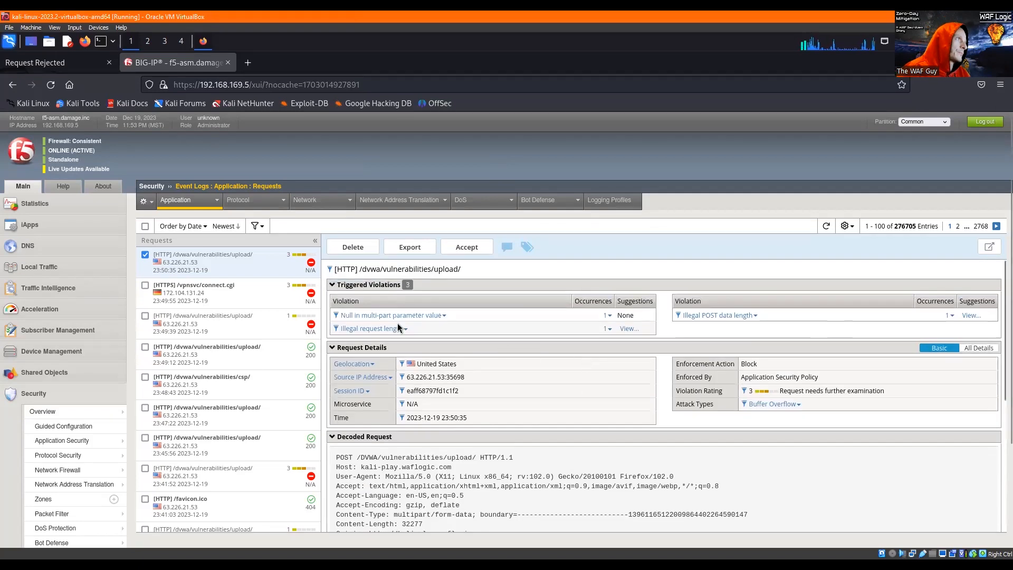
left_click(406, 328)
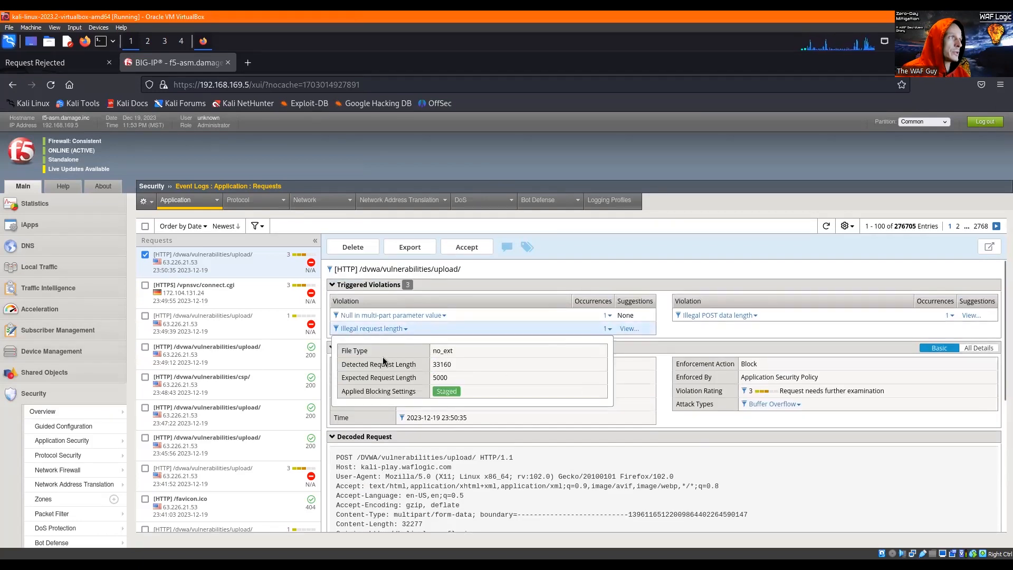
left_click(650, 213)
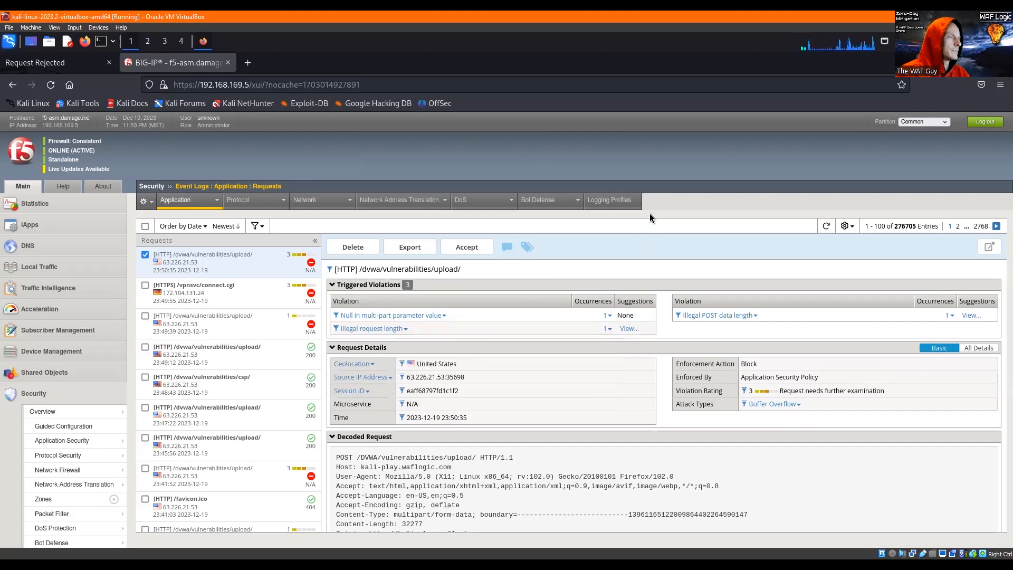
- Inspect the occurrence details of the Illegal POST data length violation and check the Content-Length in the decoded request
left_click(952, 316)
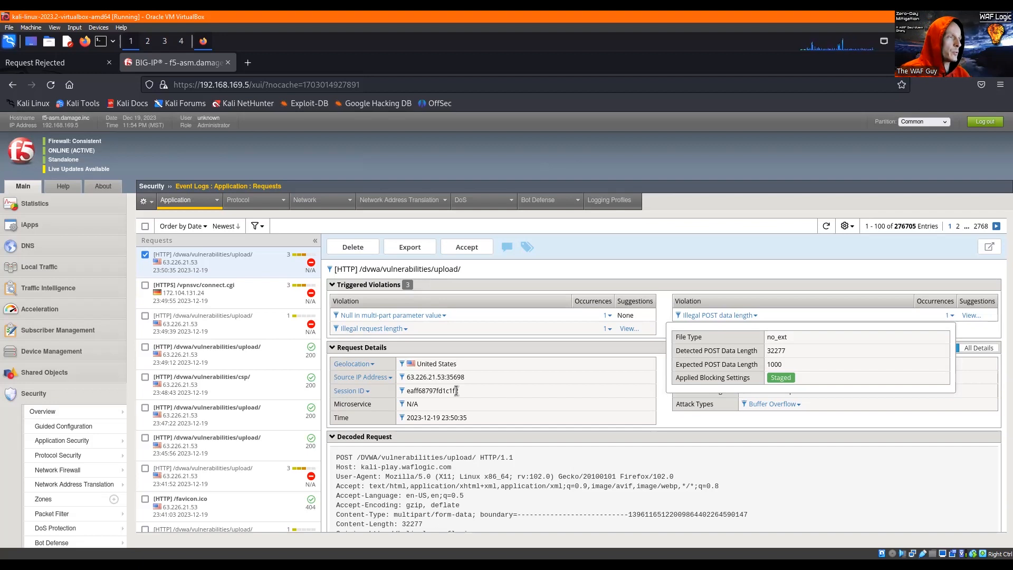
scroll(538, 499, "down", 3)
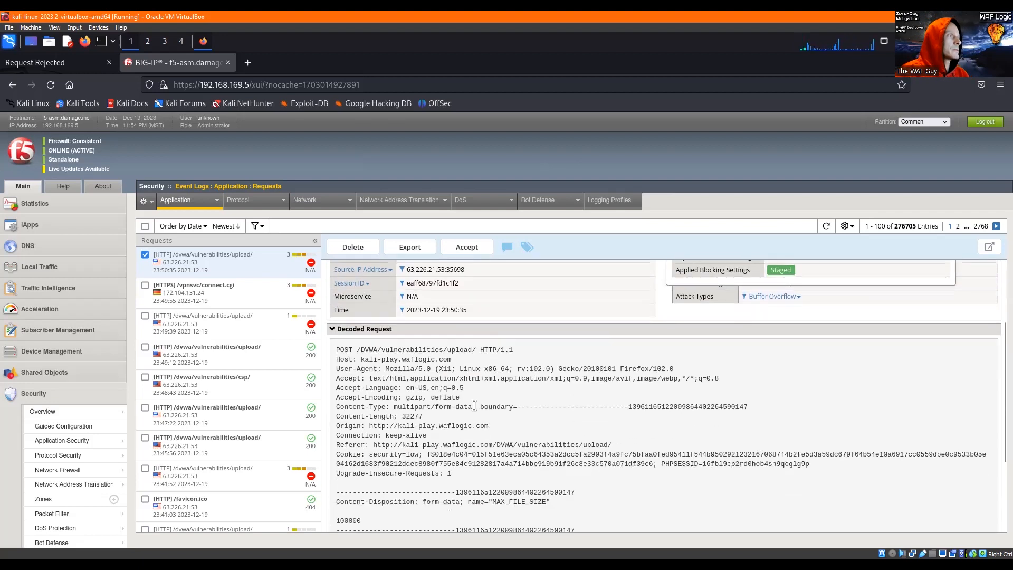
scroll(498, 405, "up", 3)
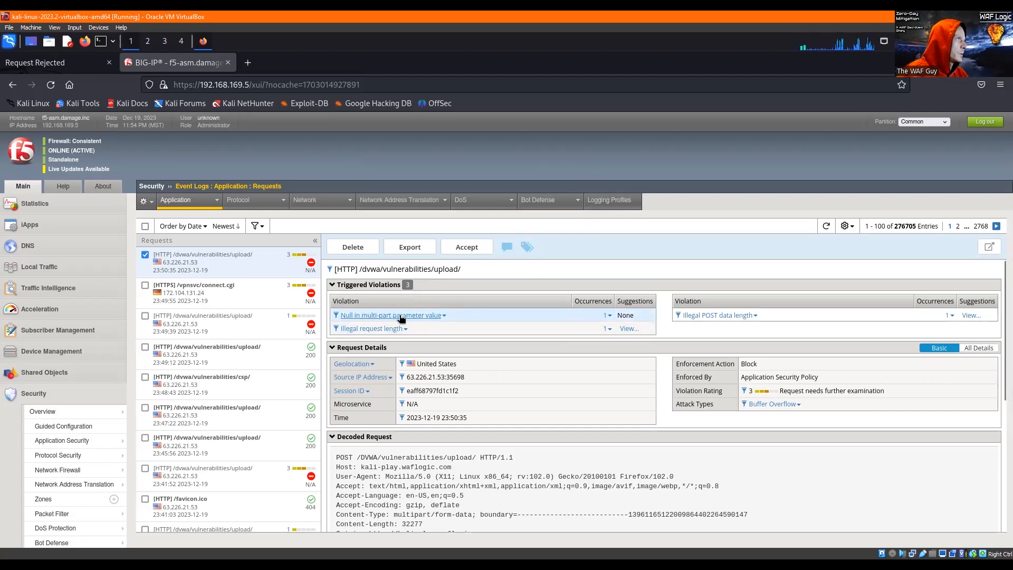
- Open the application security policy's Learning and Blocking Settings and filter the policy building settings by "null"
left_click(71, 426)
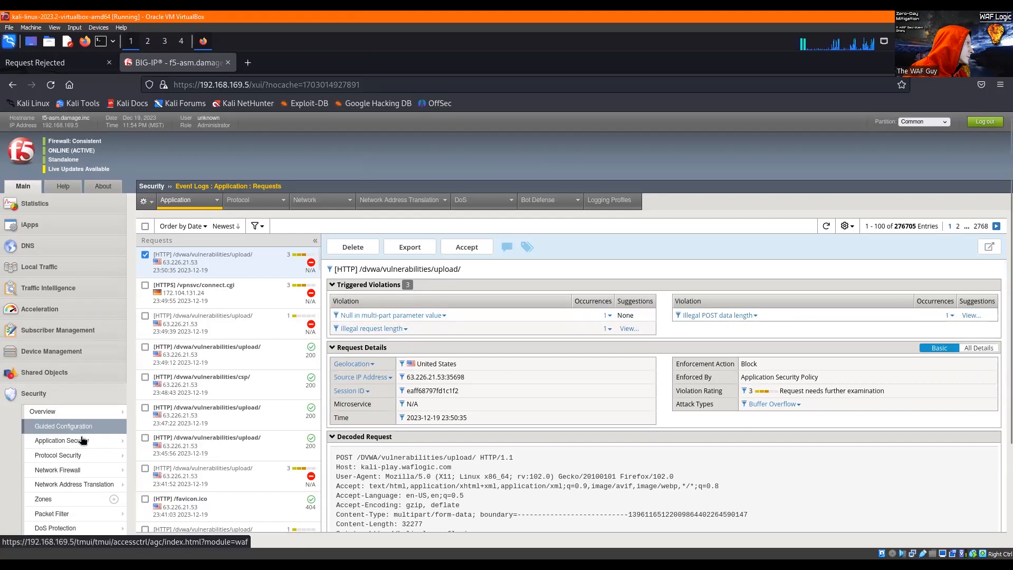
mouse_move(82, 439)
mouse_move(180, 388)
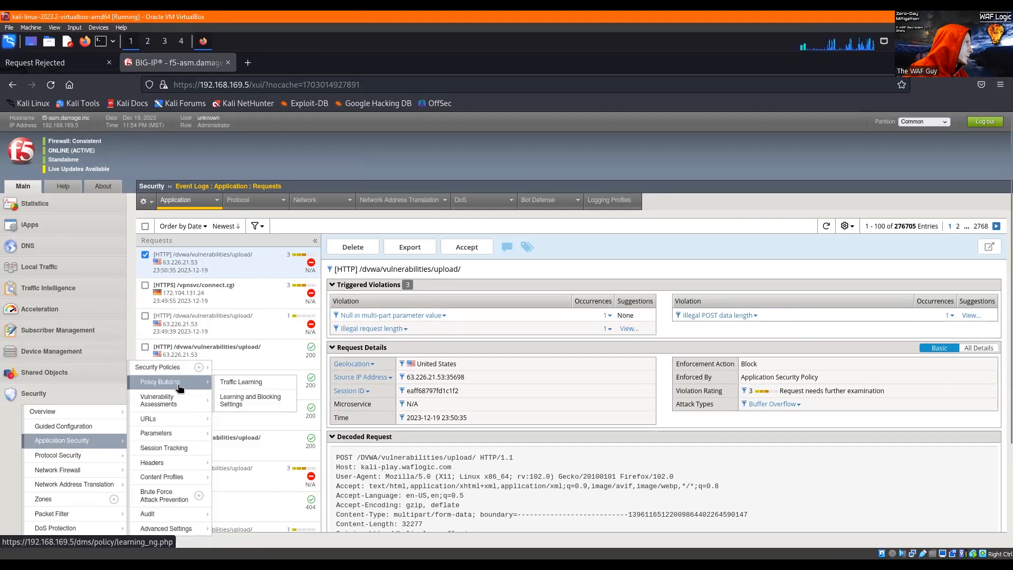
left_click(244, 399)
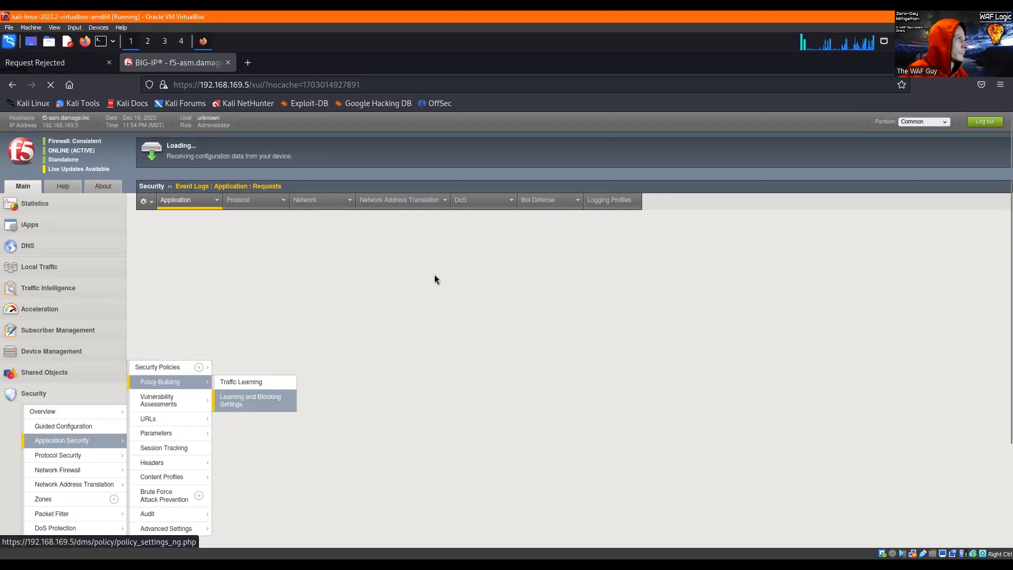
left_click(299, 255)
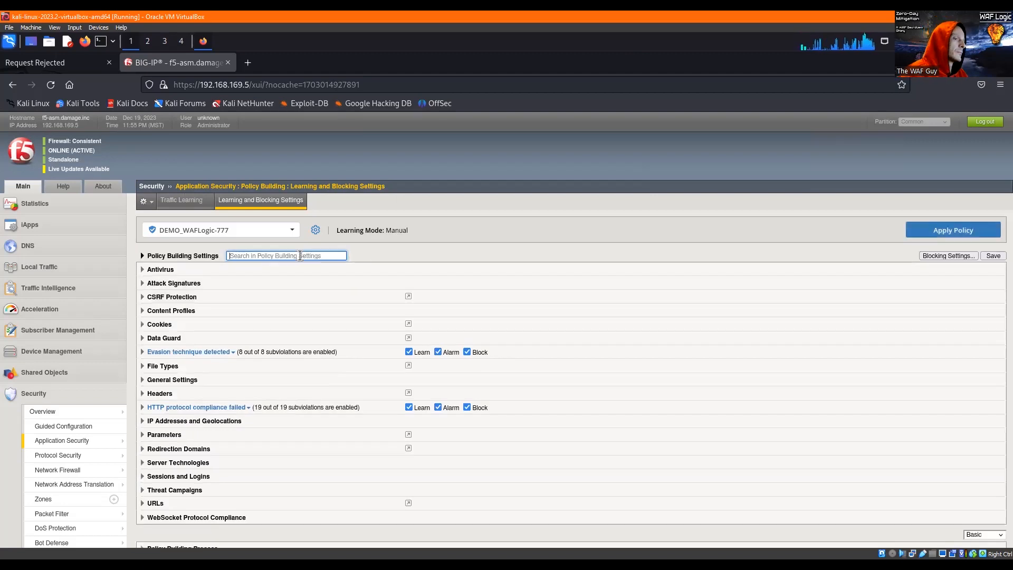
type("ni")
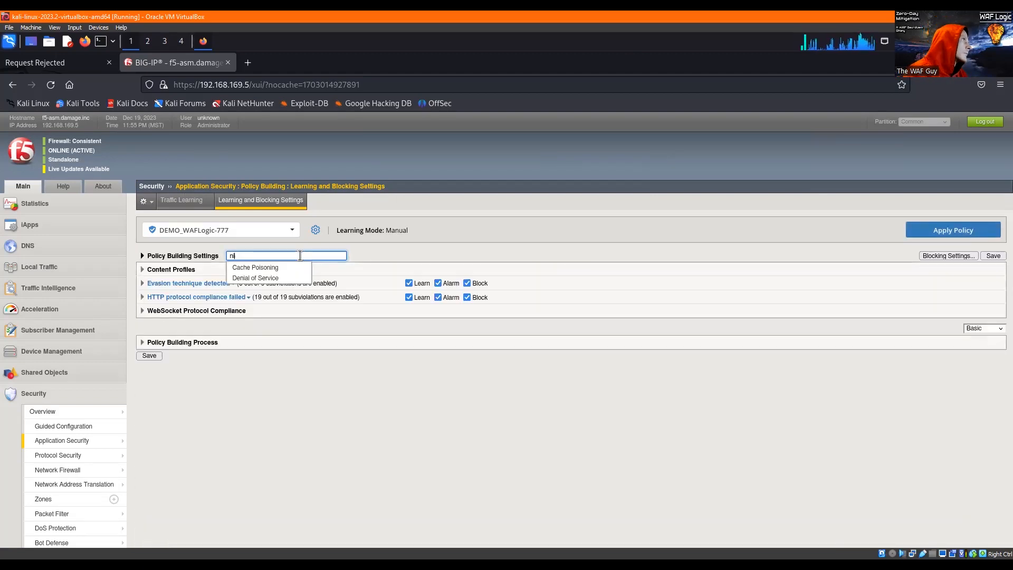
type("ll")
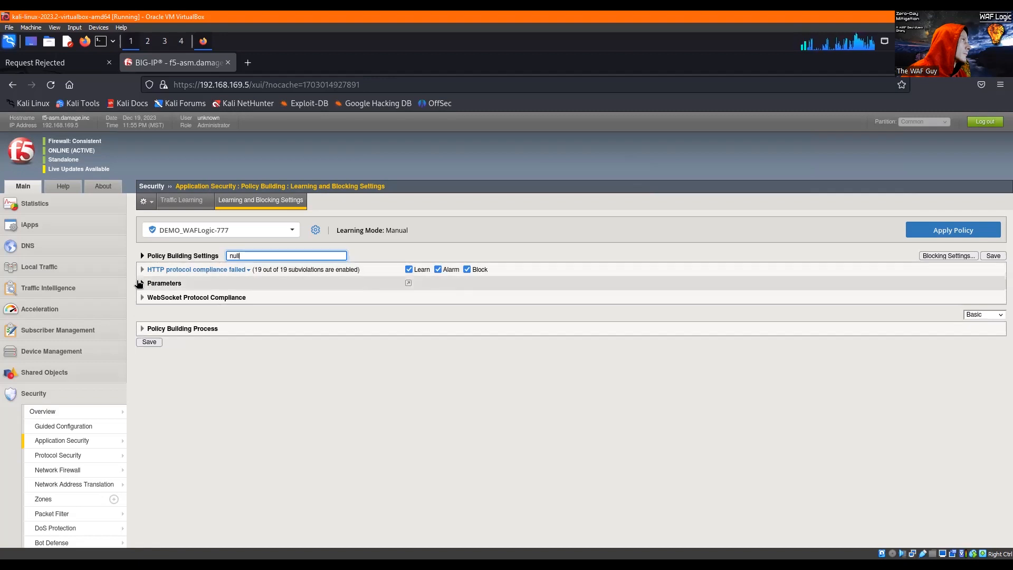
- Disable Alarm and Block for the Null in multi-part parameter value violation under Parameters and save the policy building settings
left_click(141, 283)
left_click(187, 316)
left_click(217, 317)
left_click(153, 378)
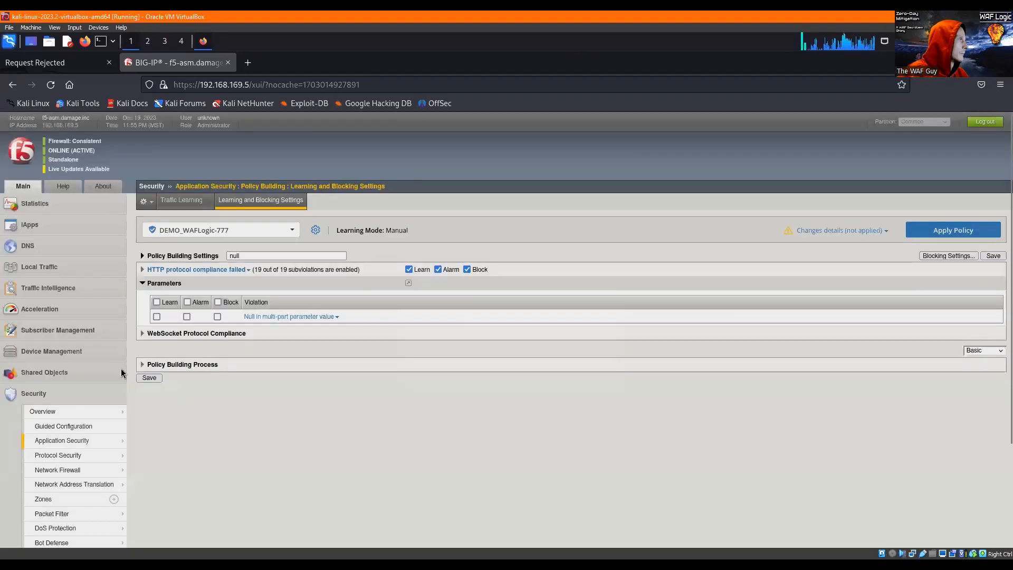
- Open the application request event log and check the Illegal request length occurrence of the blocked /dvwa/vulnerabilities/upload/ request
scroll(66, 484, "down", 2)
mouse_move(66, 488)
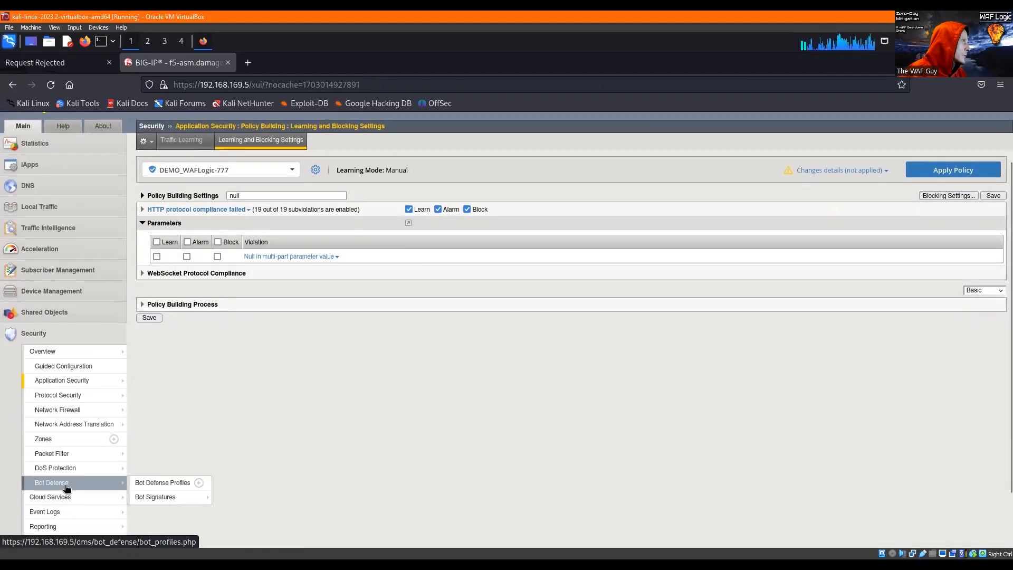
left_click(74, 513)
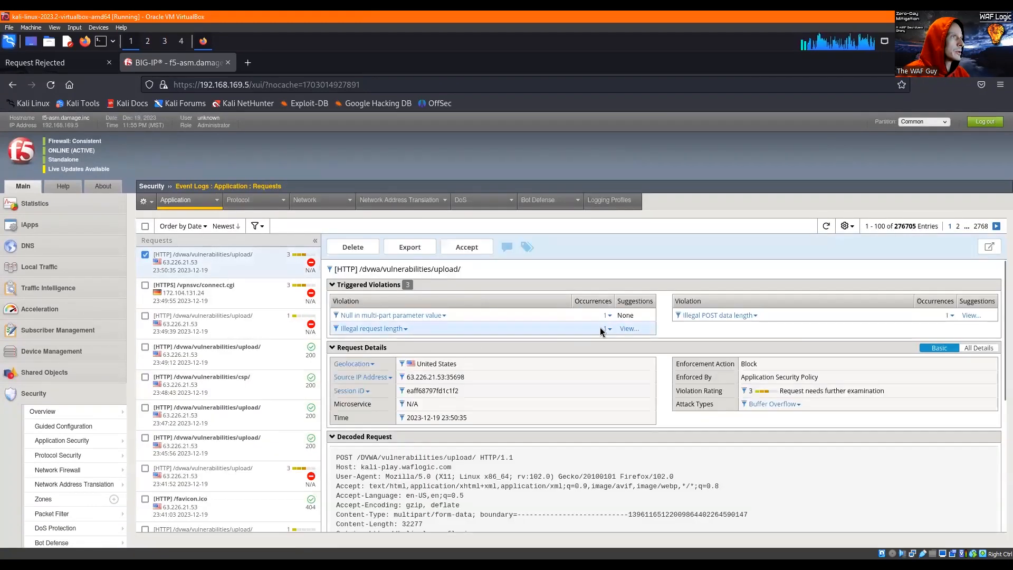
left_click(610, 331)
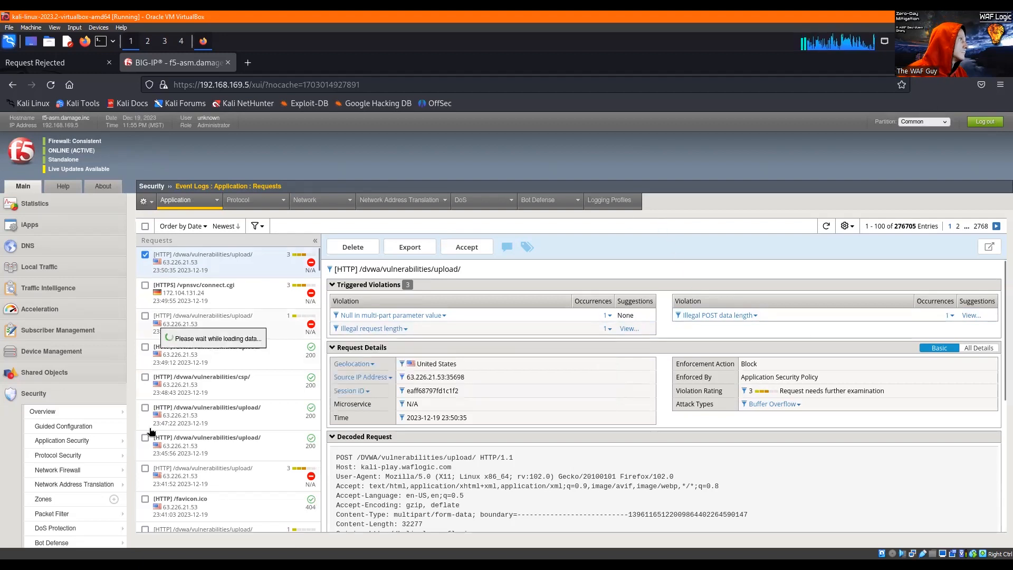
- Open the DEMO_WAFLogic-777 security policy and show its File Types under HTTP Message Protection
mouse_move(86, 444)
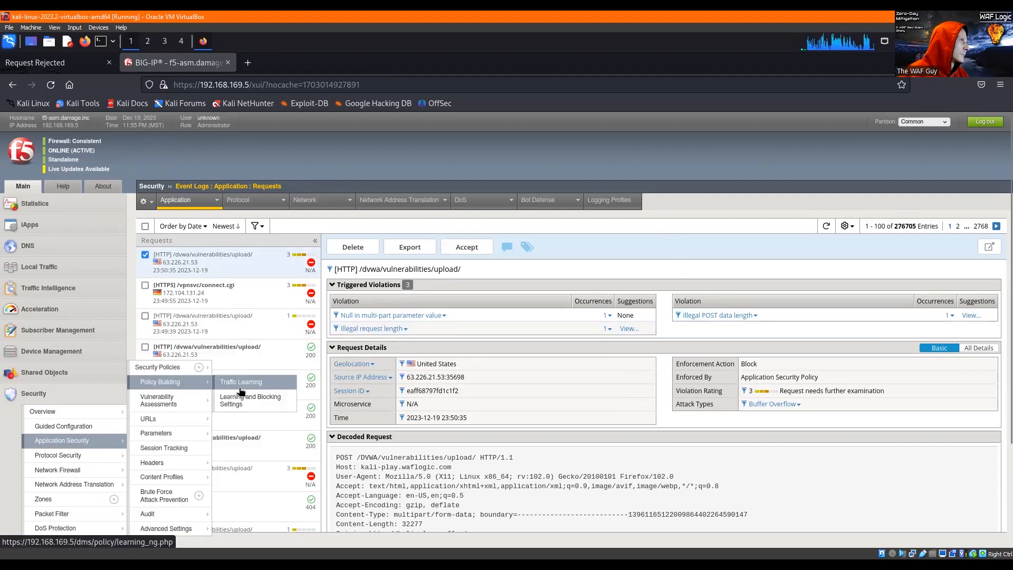
left_click(161, 369)
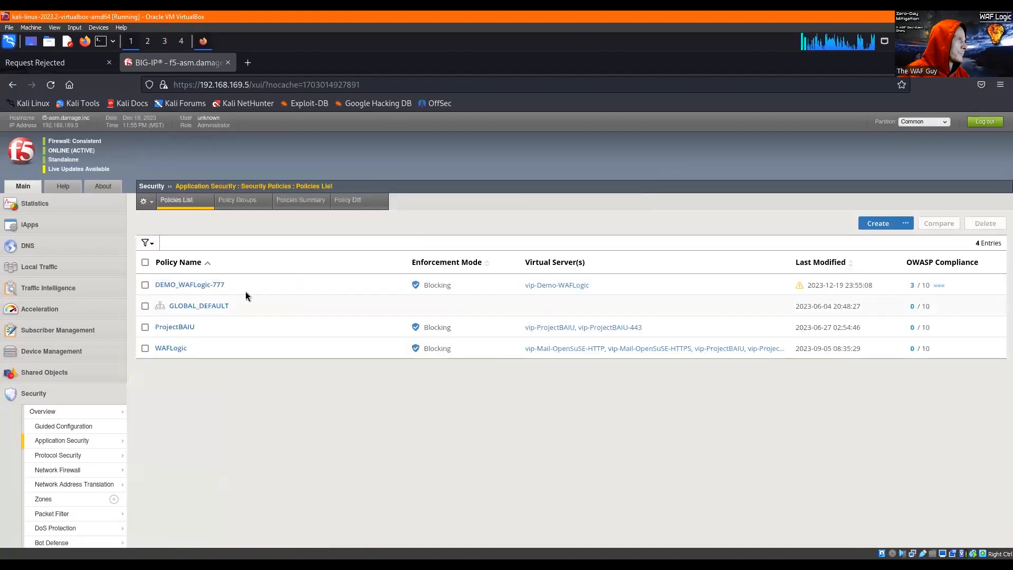
left_click(209, 285)
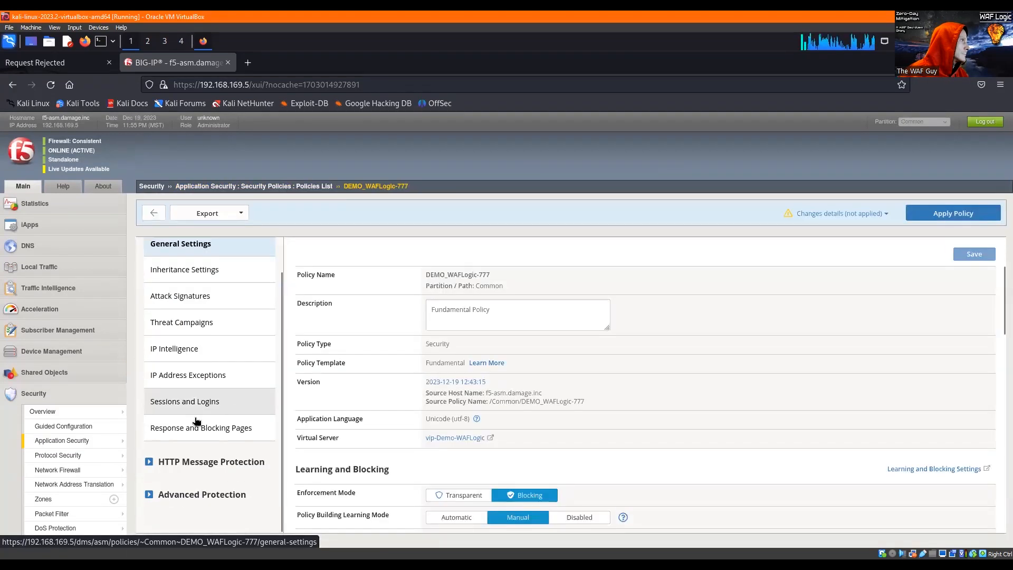
left_click(148, 463)
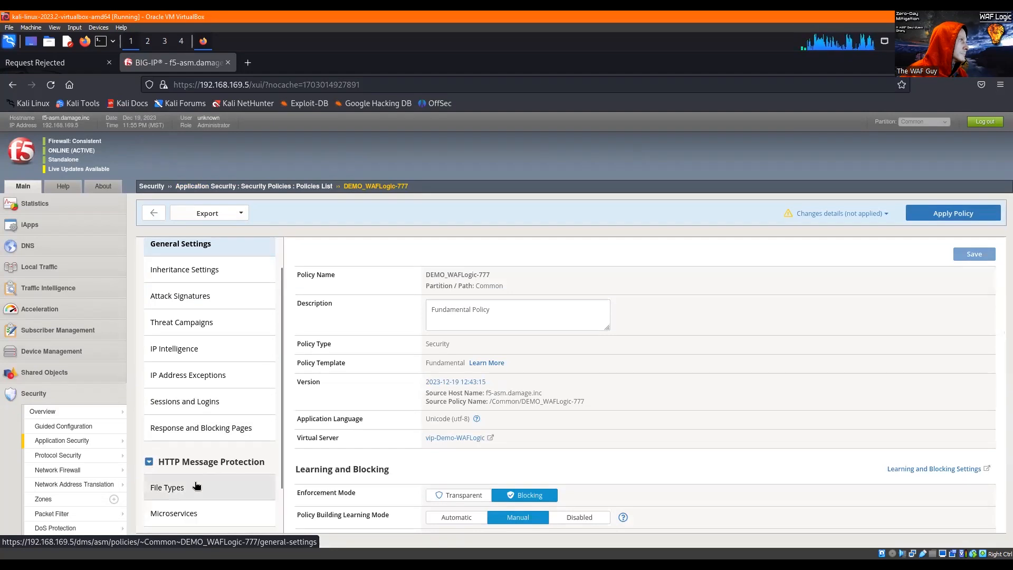
left_click(195, 486)
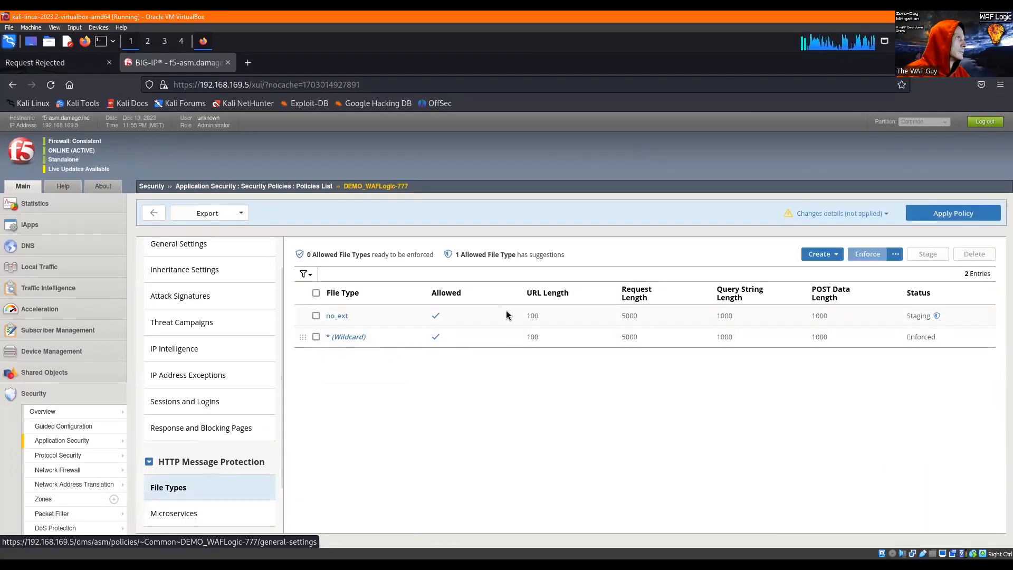
- Disable staging for the no_ext file type and set its request length to 350000 bytes
left_click(337, 316)
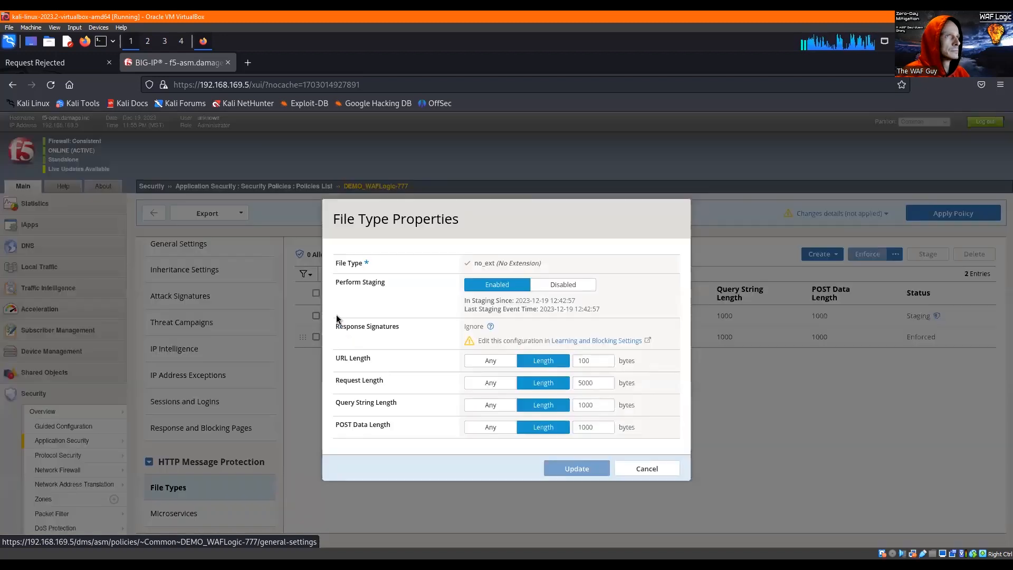
left_click(561, 285)
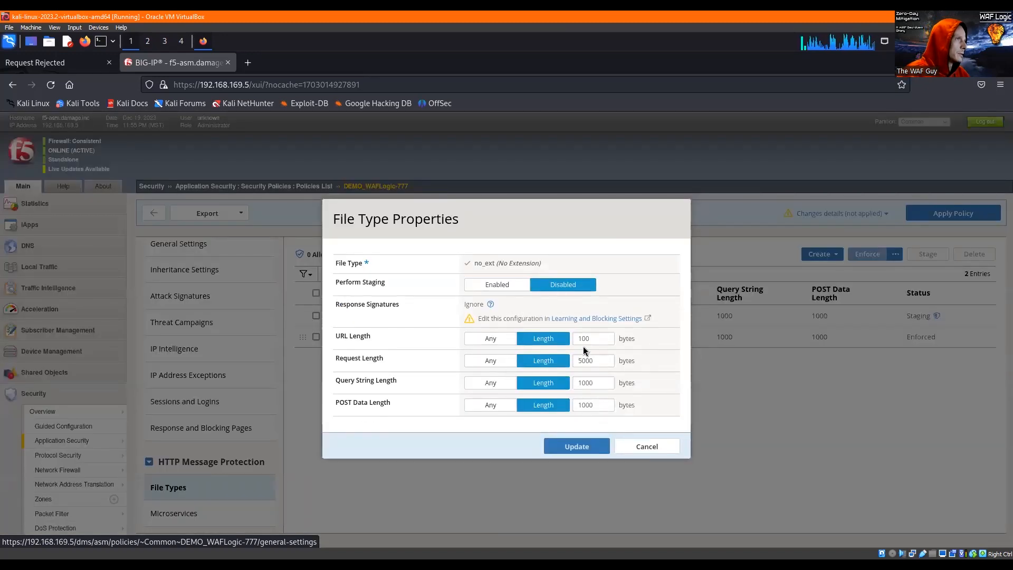
left_click_drag(606, 362, 562, 361)
key("BackSpace")
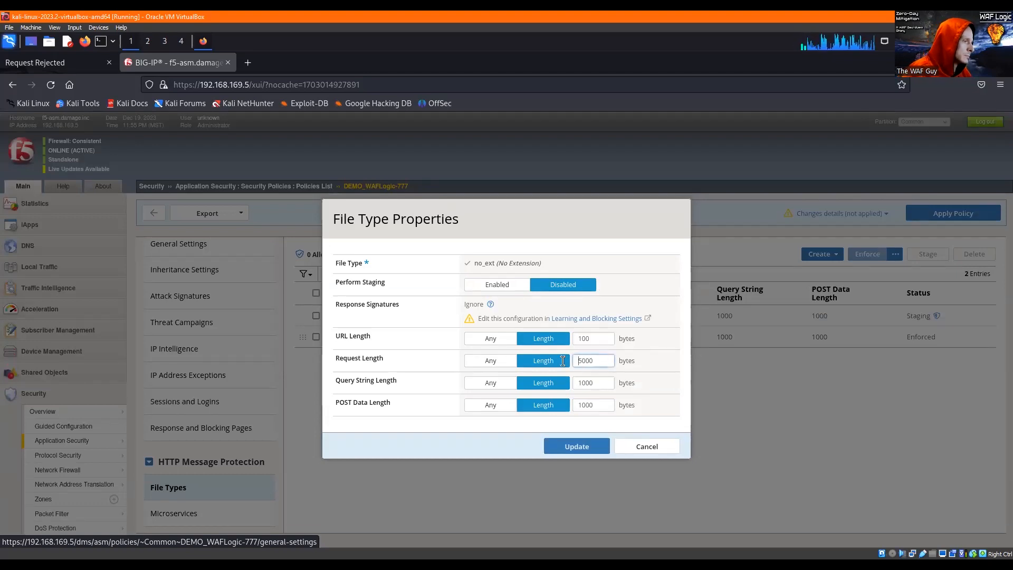
type("35000")
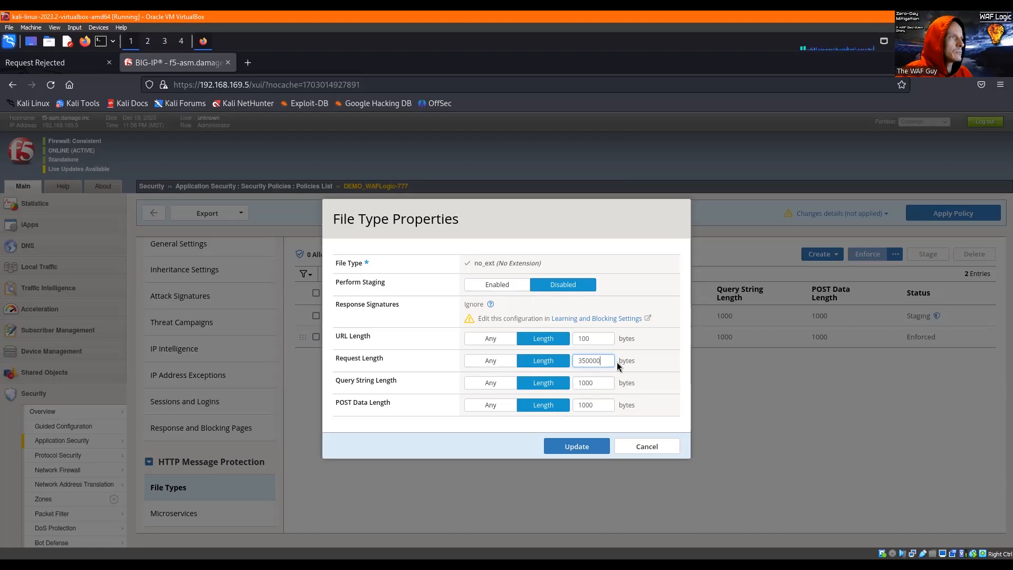
- Set the no_ext file type's POST data length to 350000 bytes as well and update the file type
left_click(602, 384)
left_click(600, 408)
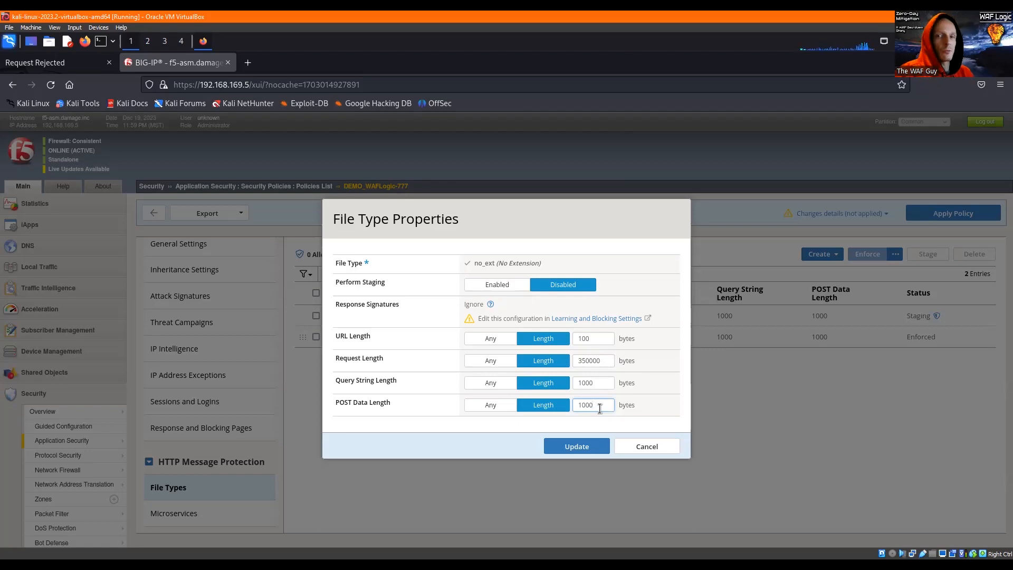
left_click(608, 363)
double_click(608, 363)
key("ctrl+c")
double_click(597, 402)
key("ctrl+v")
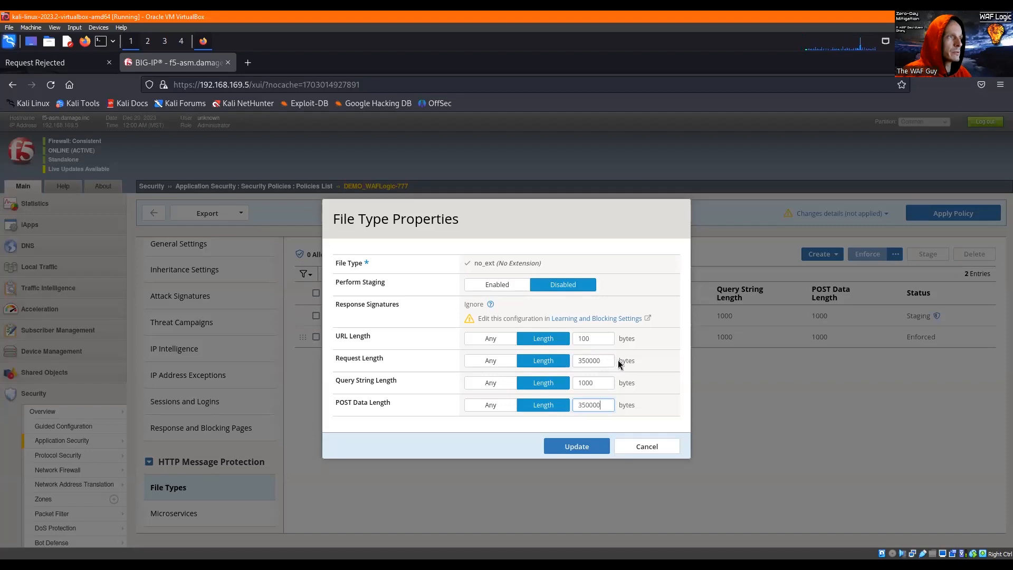
left_click(587, 452)
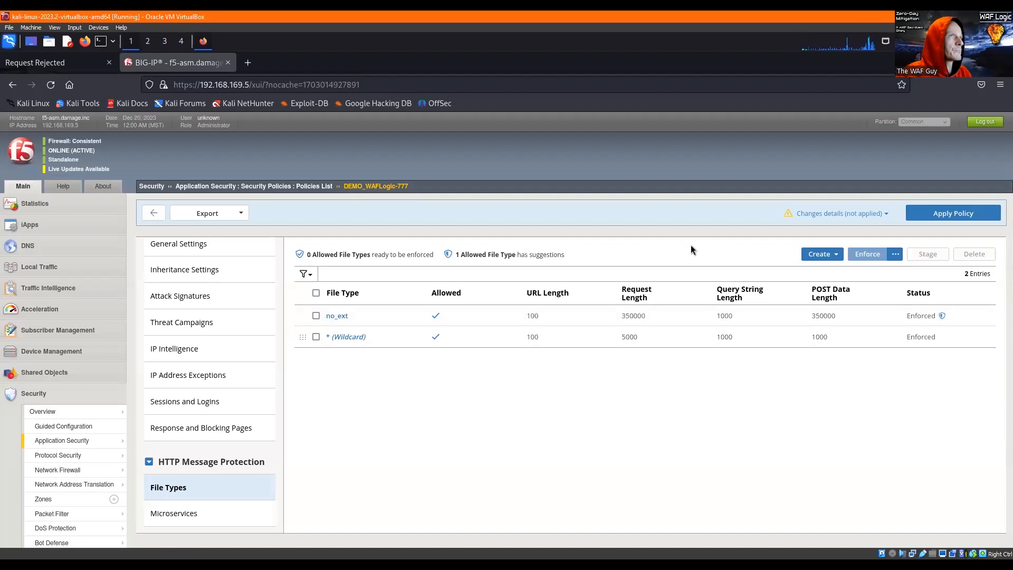
- Recheck the triggered violations of the blocked /dvwa/vulnerabilities/upload/ request in the application event log
scroll(80, 465, "down", 4)
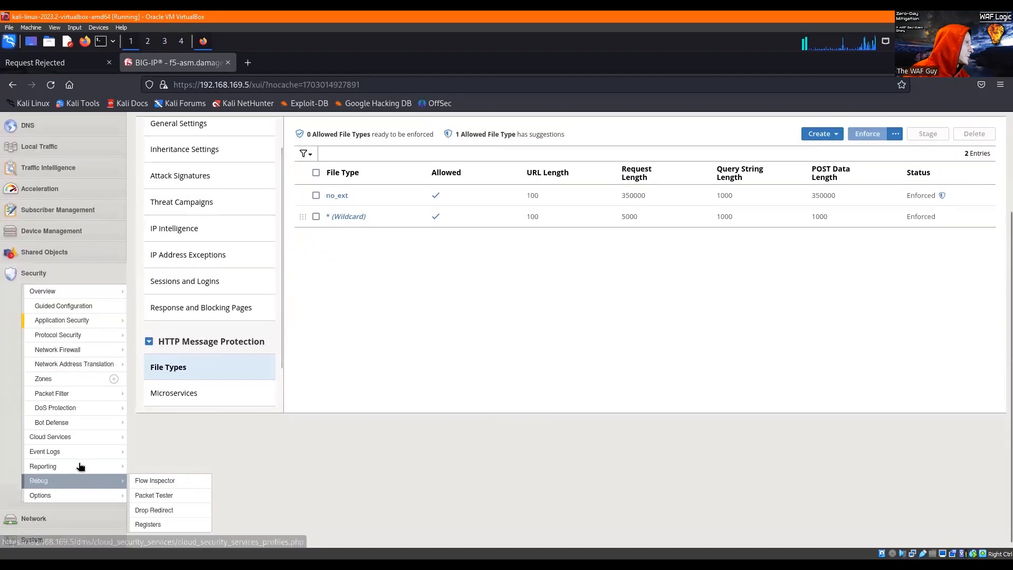
left_click(72, 452)
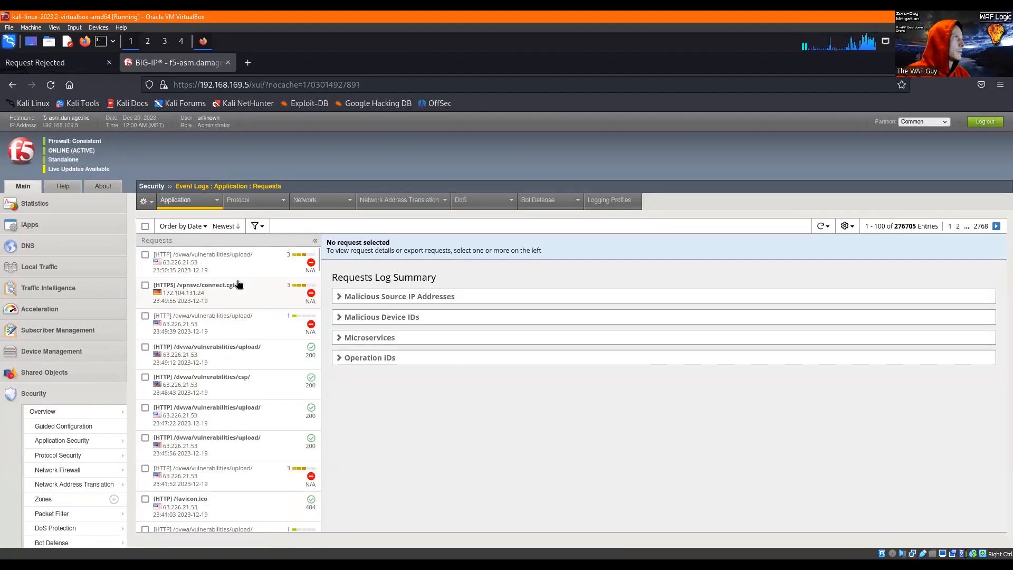
left_click(255, 267)
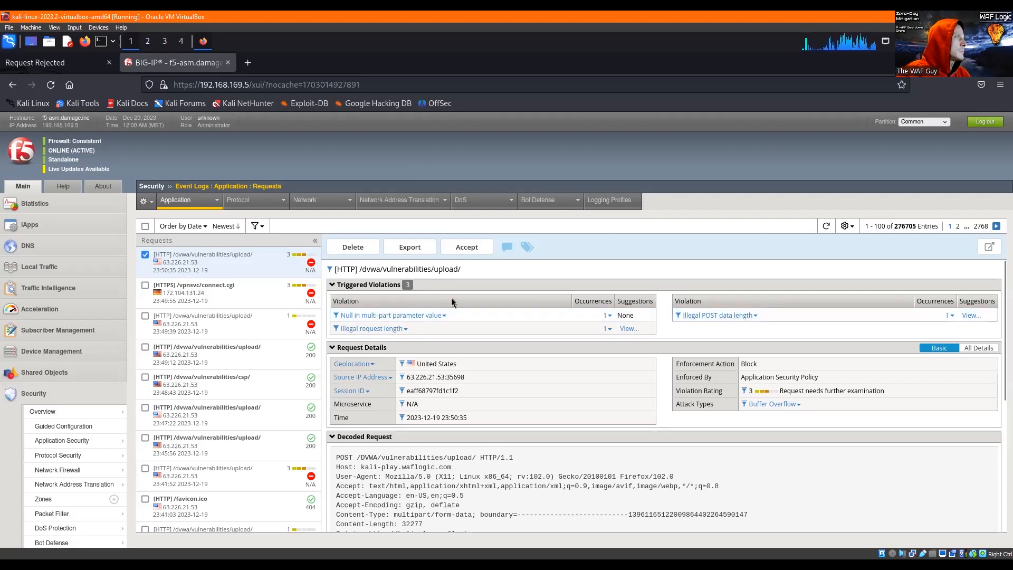
- Reopen the DEMO_WAFLogic-777 security policy and apply its pending changes
left_click(84, 440)
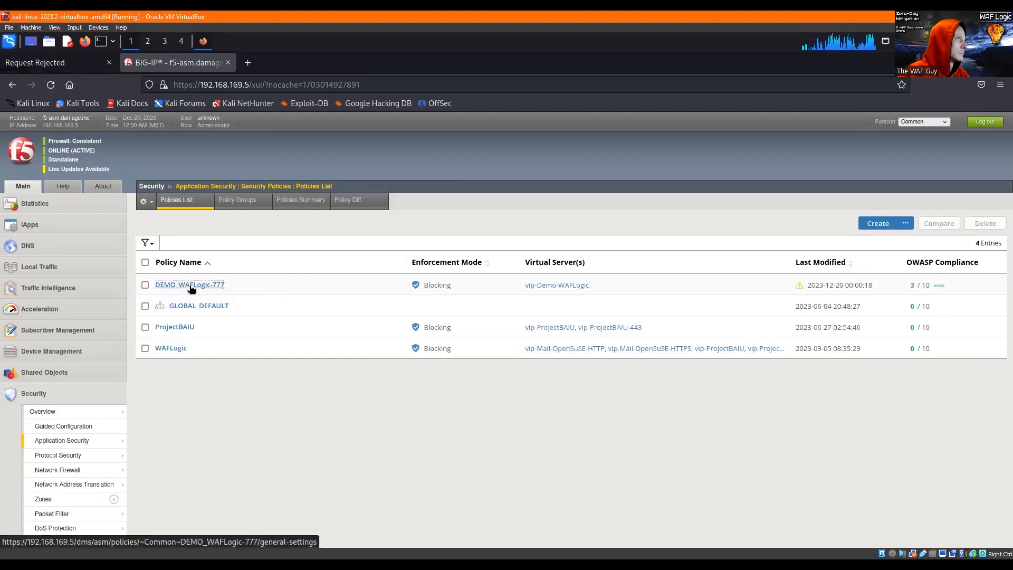
left_click(190, 286)
left_click(930, 214)
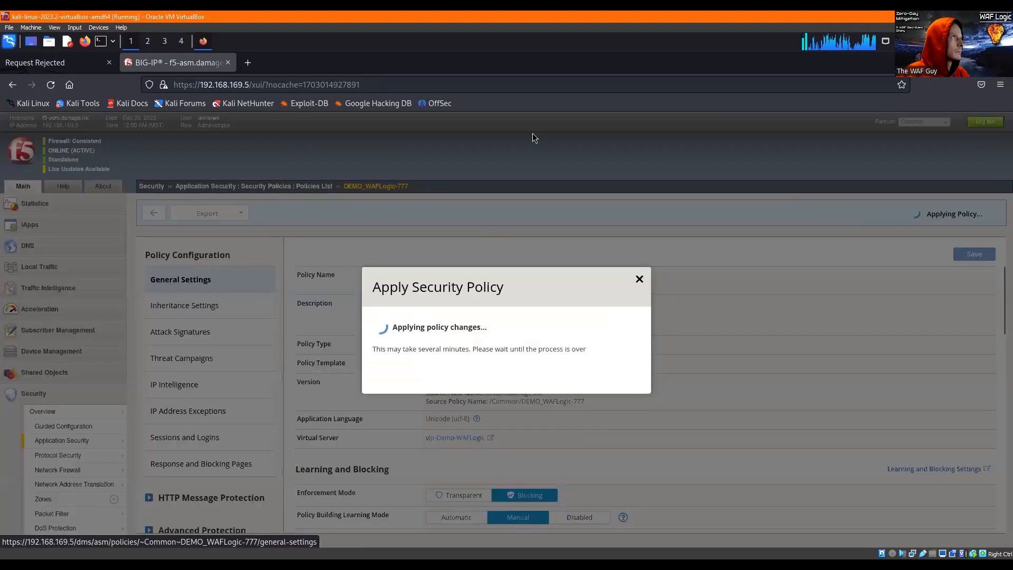
- Return to the DVWA File Upload page and upload quieter-you-become.jpg from the Pictures folder
left_click(74, 67)
key("alt+Left")
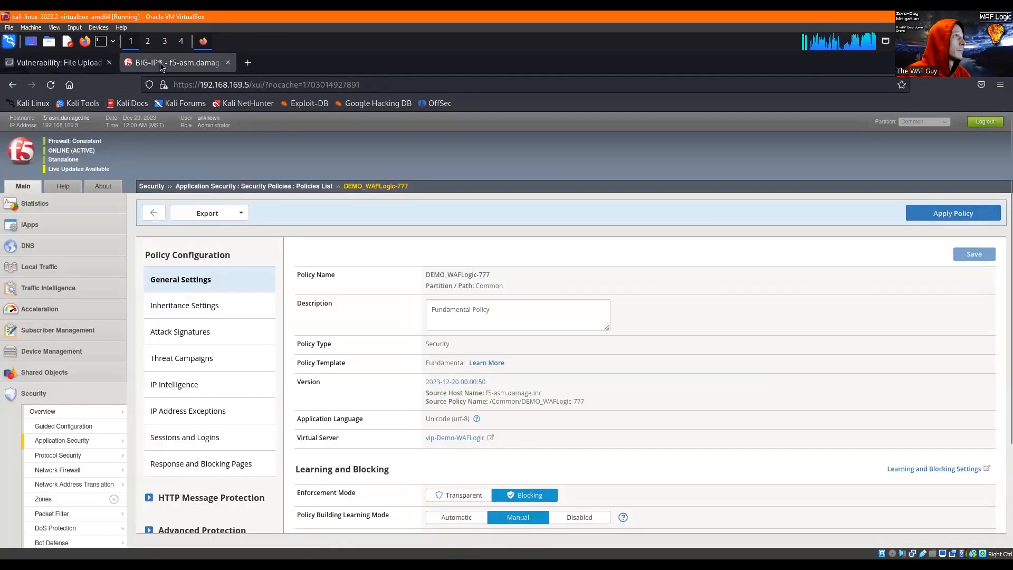
left_click(160, 63)
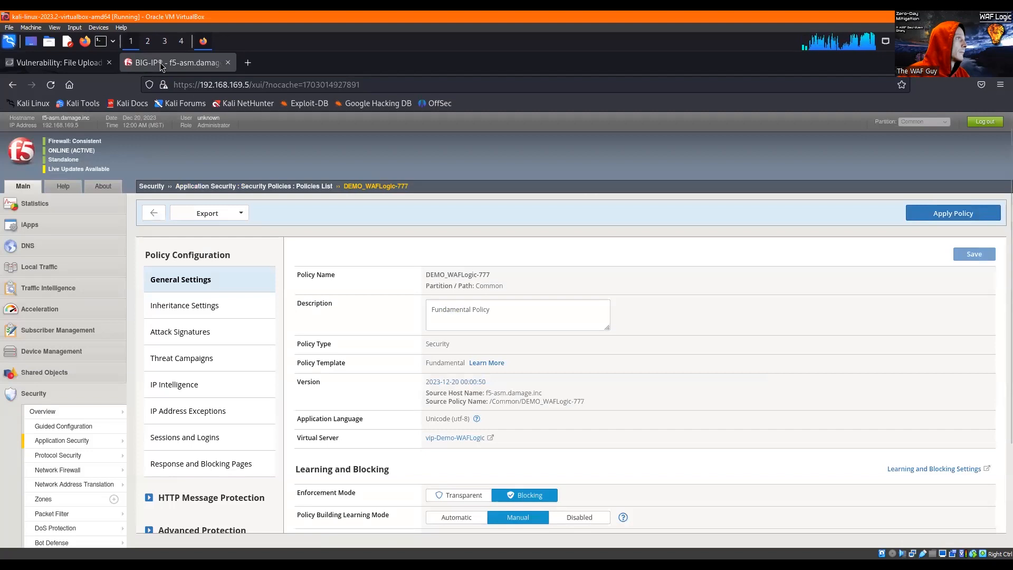
left_click(79, 63)
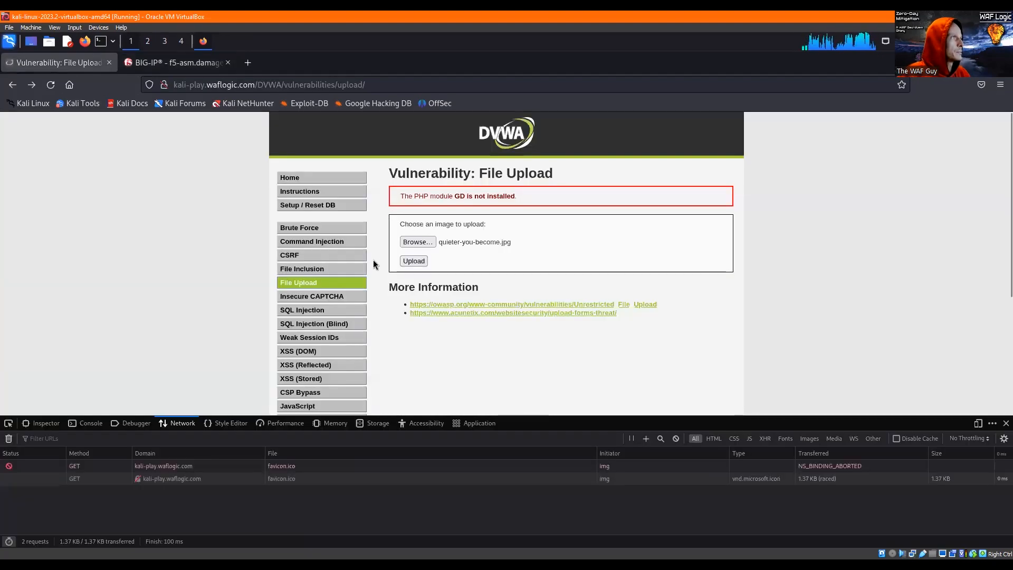
left_click(411, 244)
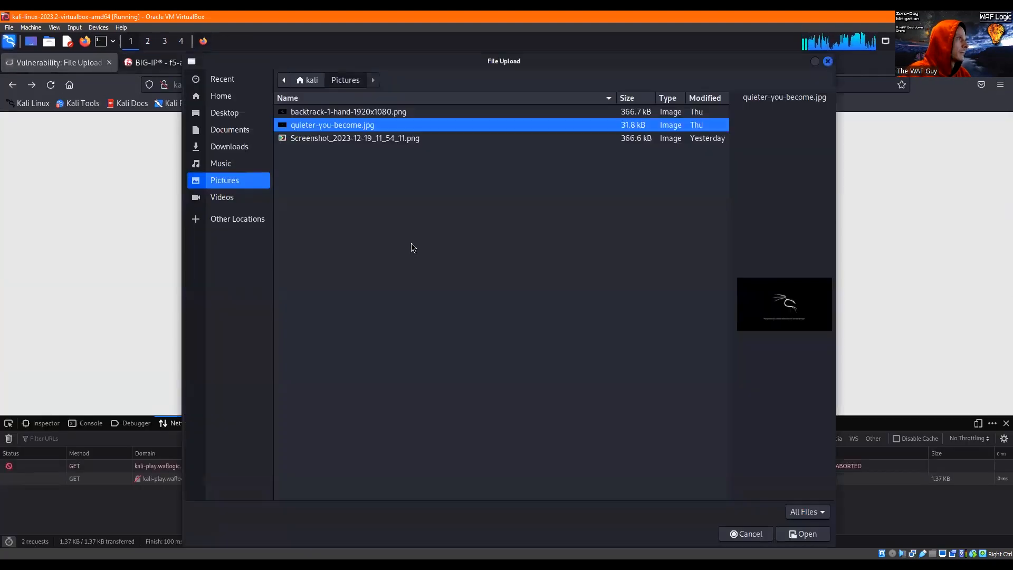
double_click(332, 125)
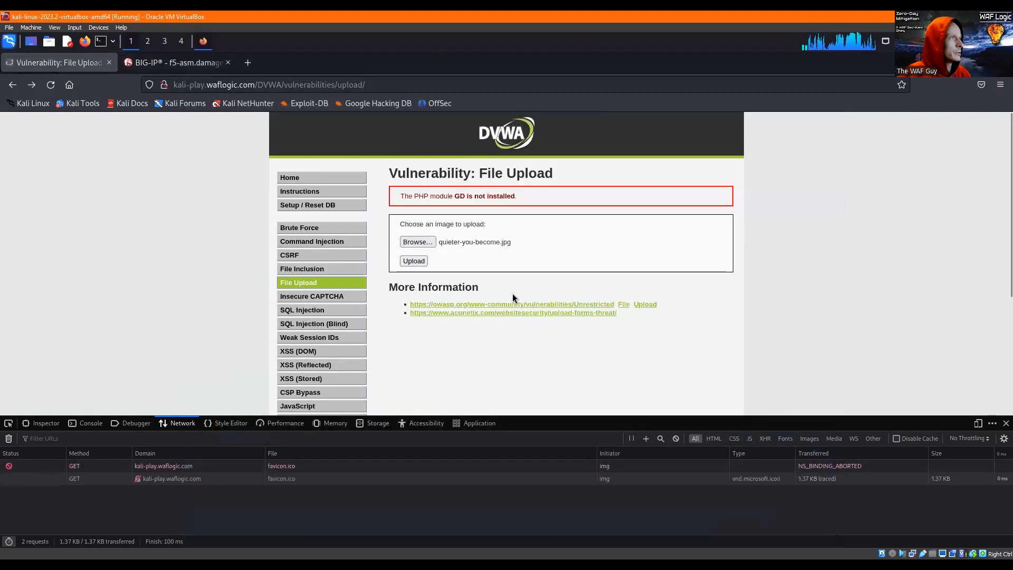
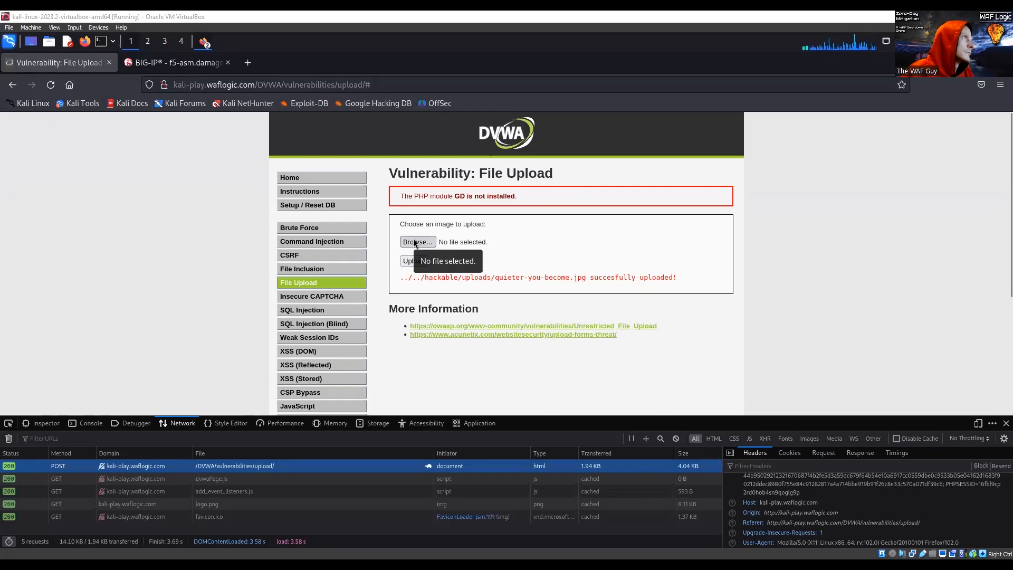
- Upload Screenshot_2023-12-19_11_54_11.png through the DVWA form and select the support ID on the response page
left_click(414, 242)
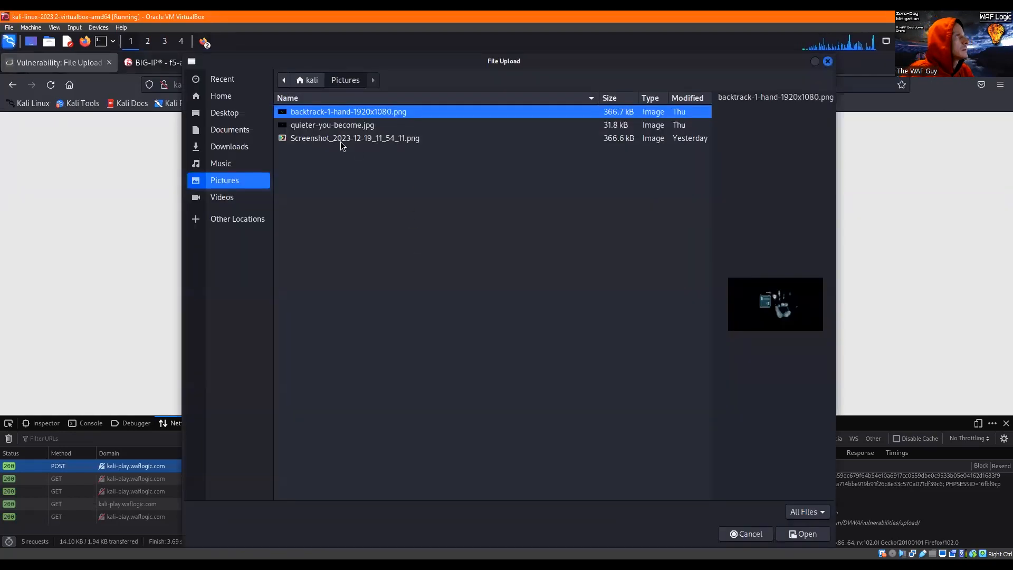
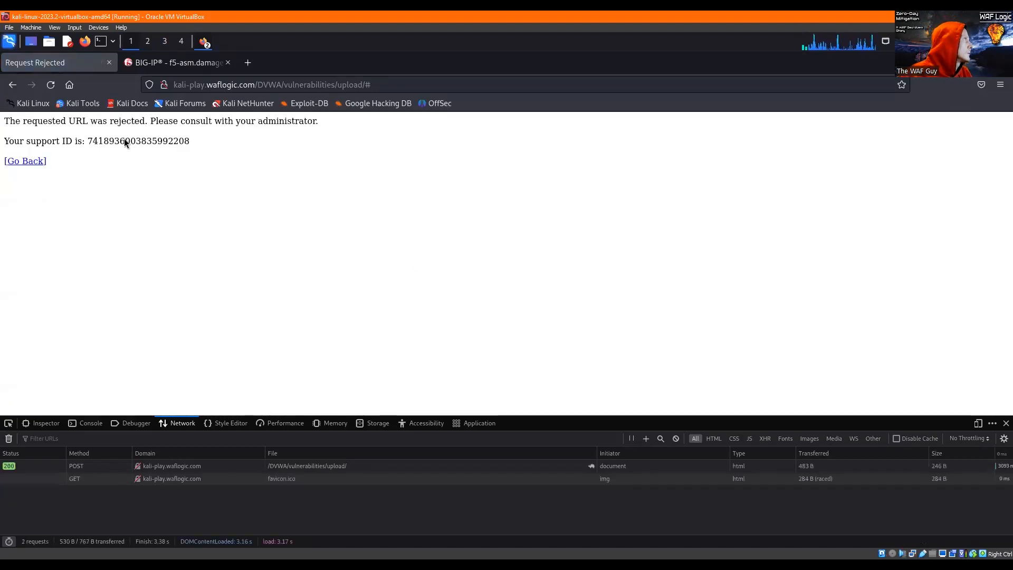
double_click(125, 142)
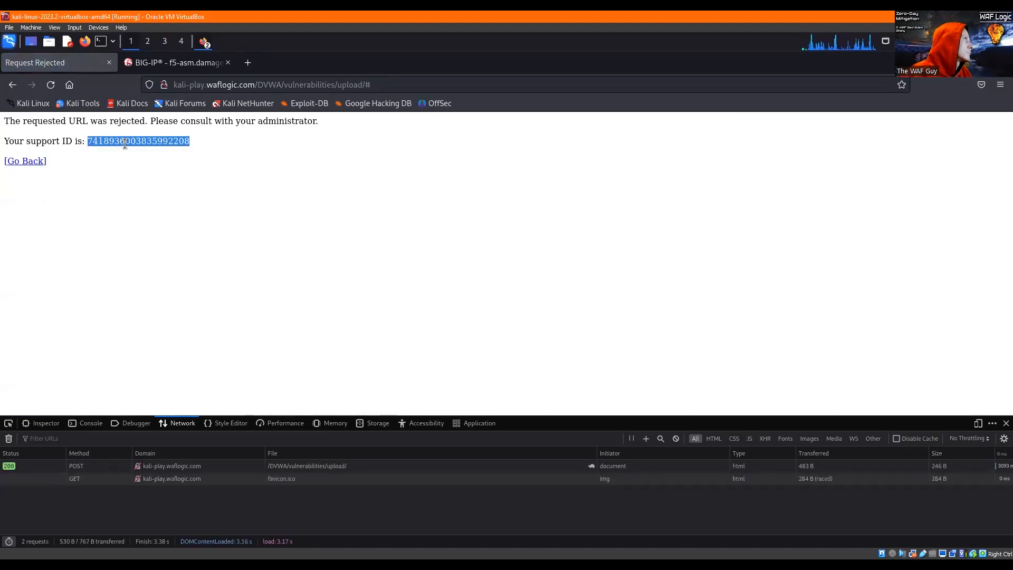
- Switch to BIG-IP, open the application request event log and select the newest blocked /dvwa/vulnerabilities/upload/ request
left_click(147, 63)
scroll(69, 499, "down", 3)
left_click(41, 452)
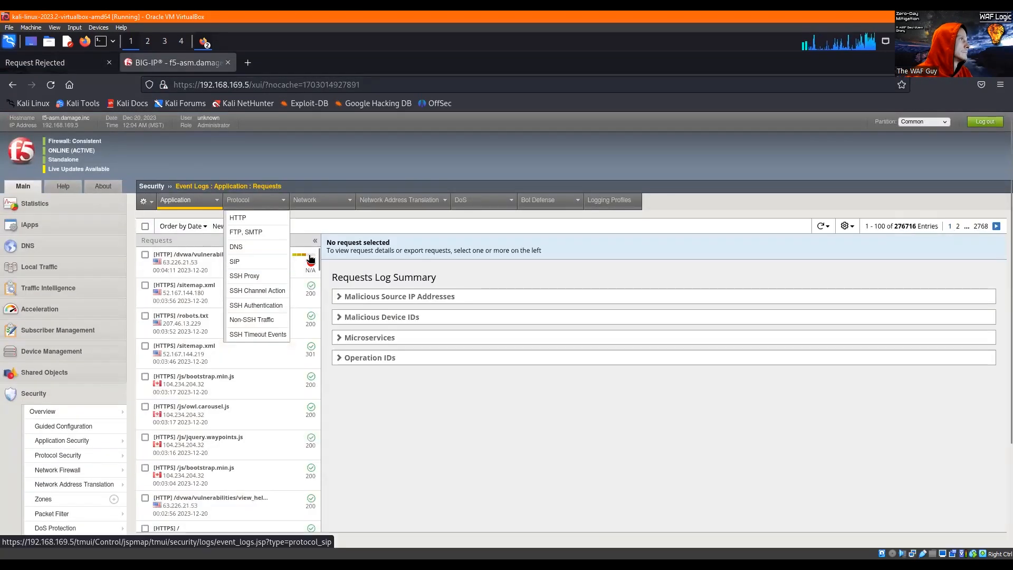
left_click(235, 275)
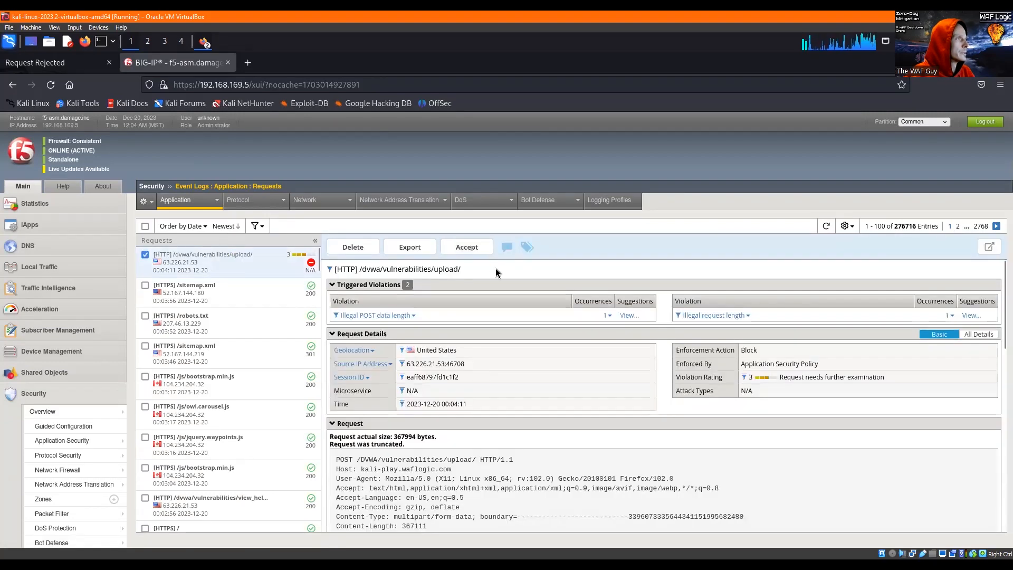
- Inspect the Illegal POST data length and Illegal request length occurrences, and check the Content-Length in the request body
left_click(608, 315)
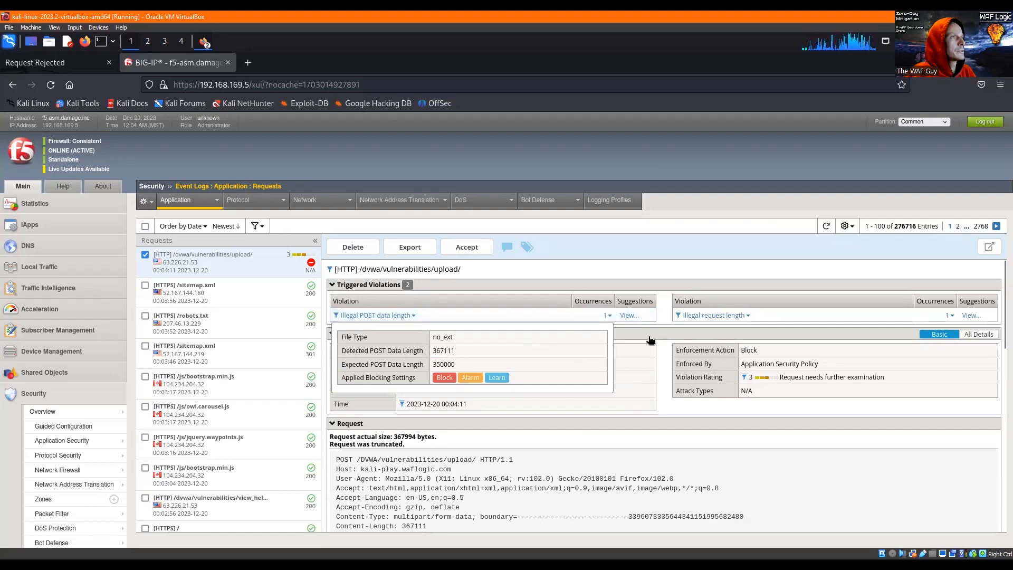
left_click(950, 315)
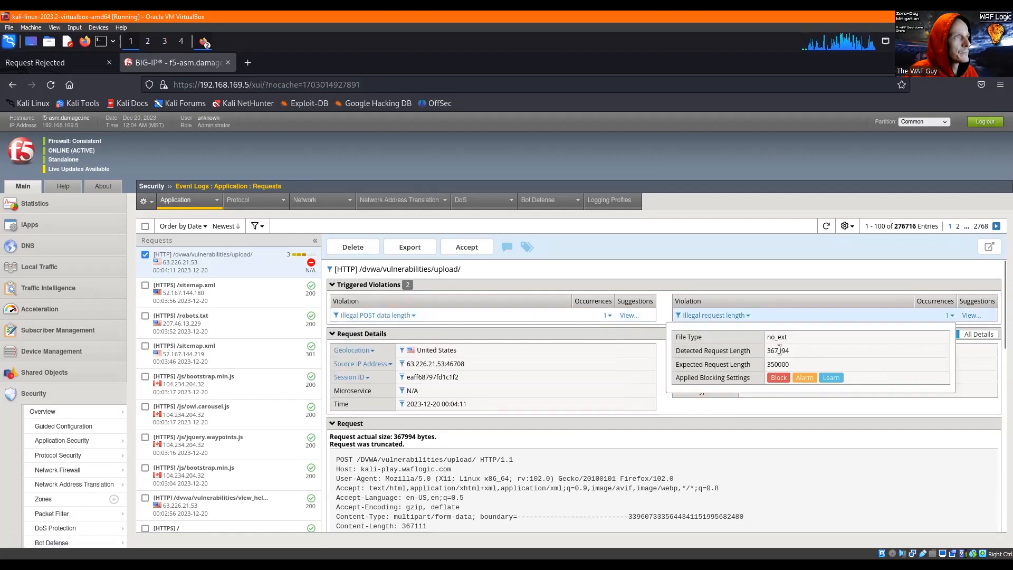
left_click(538, 469)
scroll(538, 457, "down", 3)
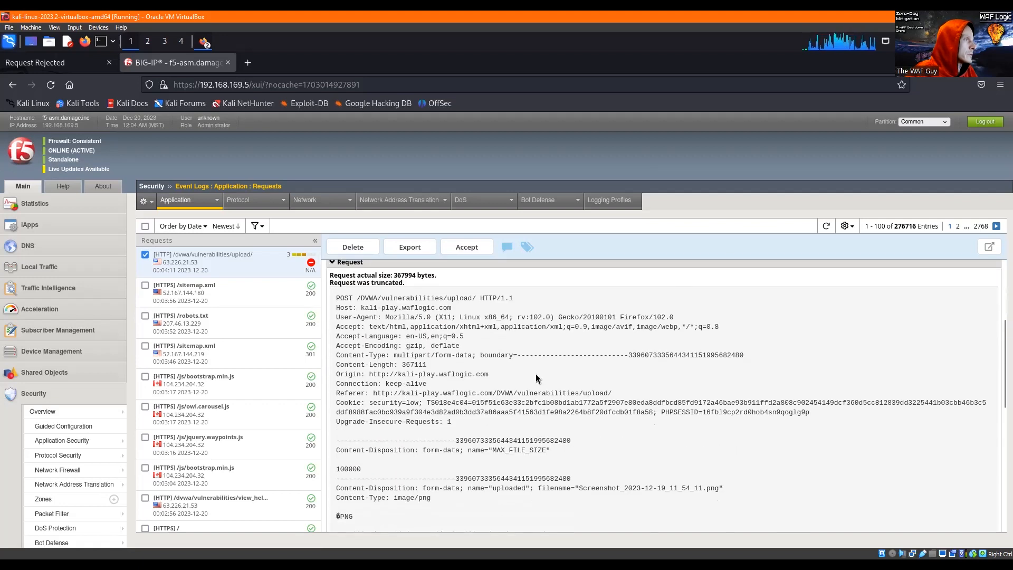
left_click_drag(415, 364, 402, 364)
scroll(404, 367, "down", 1)
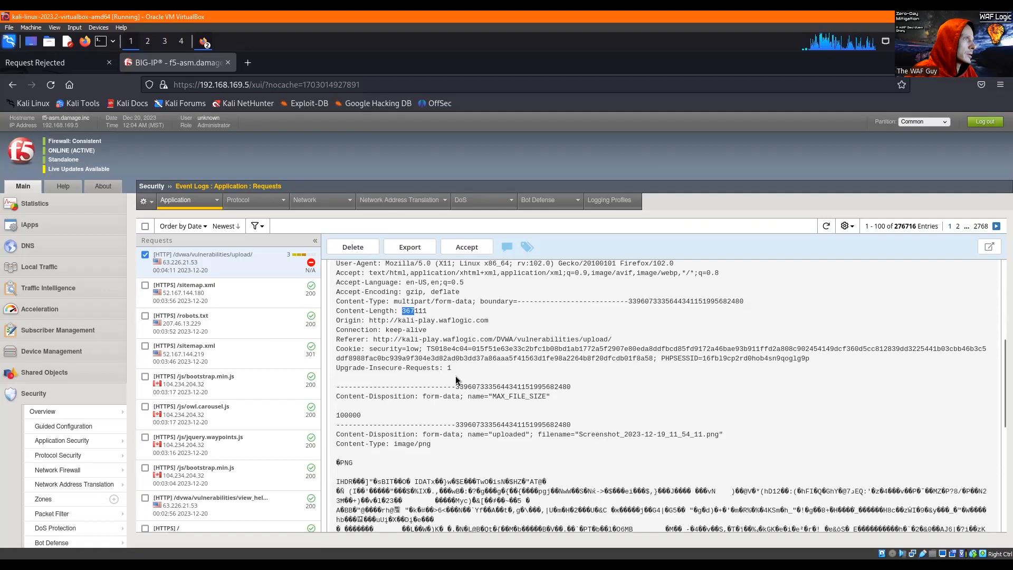
- Compare the blocked upload's Content-Length with the detected and expected lengths in the Illegal POST data length occurrence
left_click(429, 313)
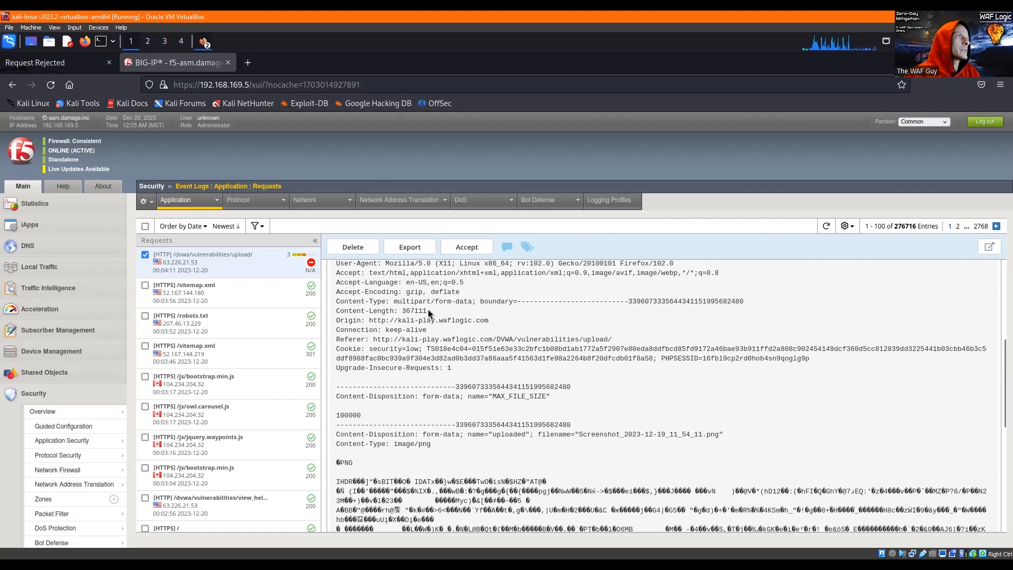
scroll(428, 313, "up", 3)
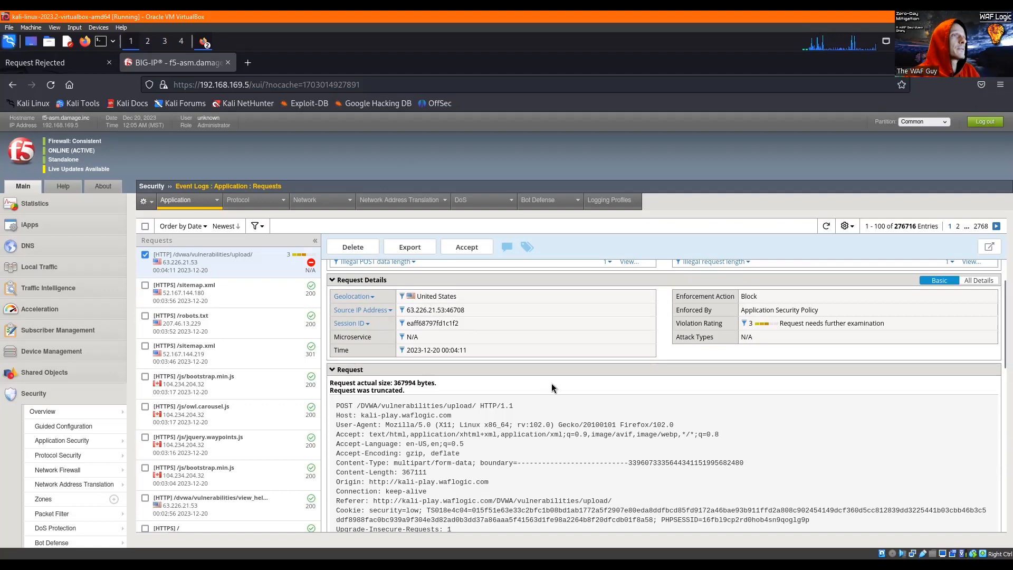
scroll(552, 386, "up", 2)
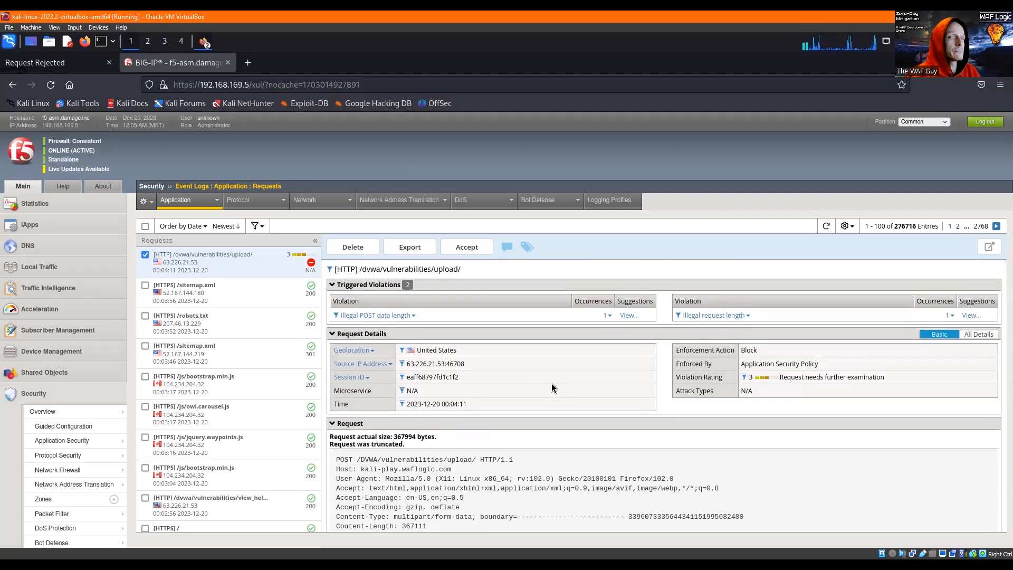
left_click(608, 316)
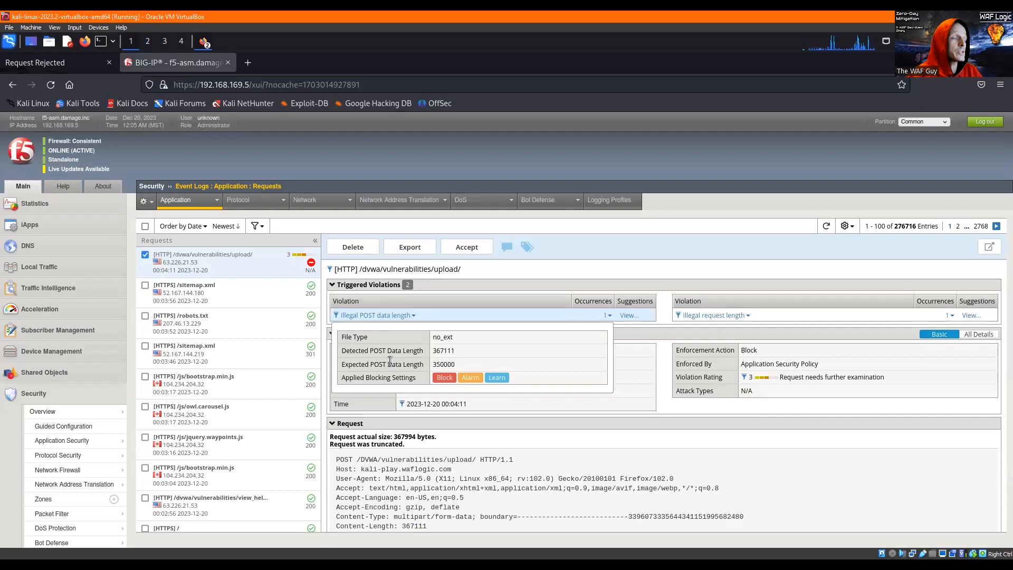
left_click(520, 213)
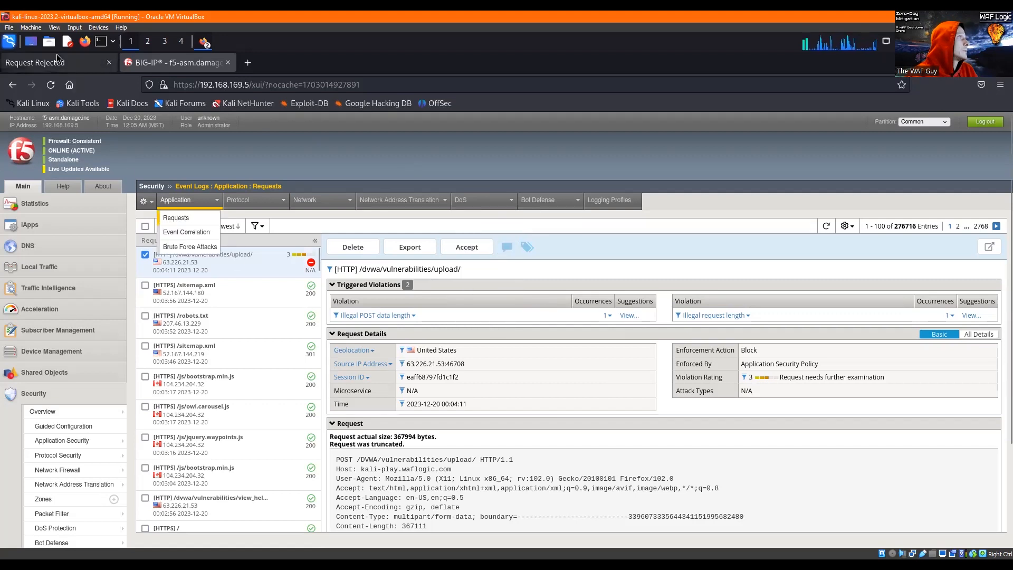
- Switch from the DVWA upload page back to the blocked upload request in the BIG-IP application event log
mouse_move(490, 200)
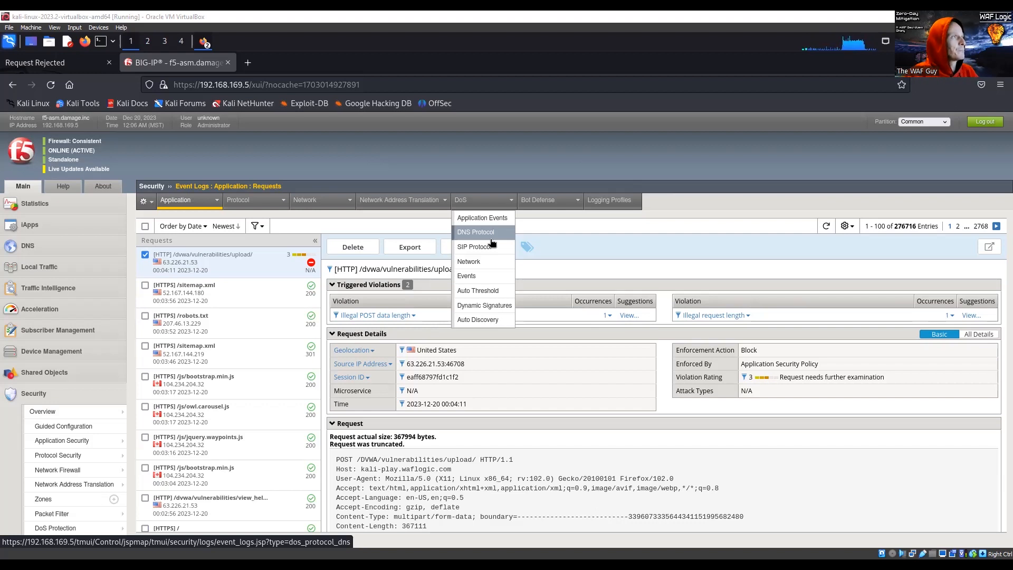
left_click(475, 167)
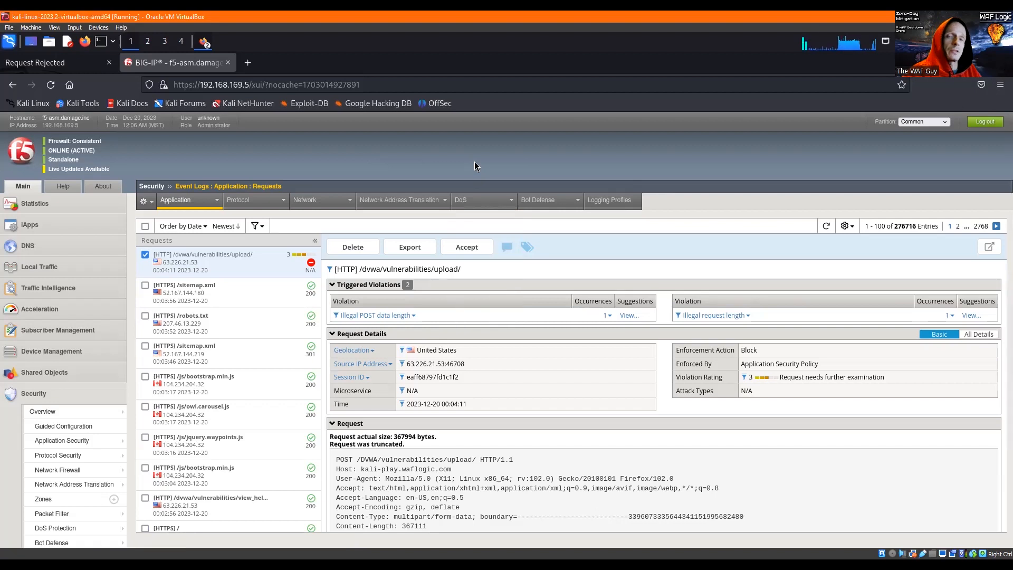
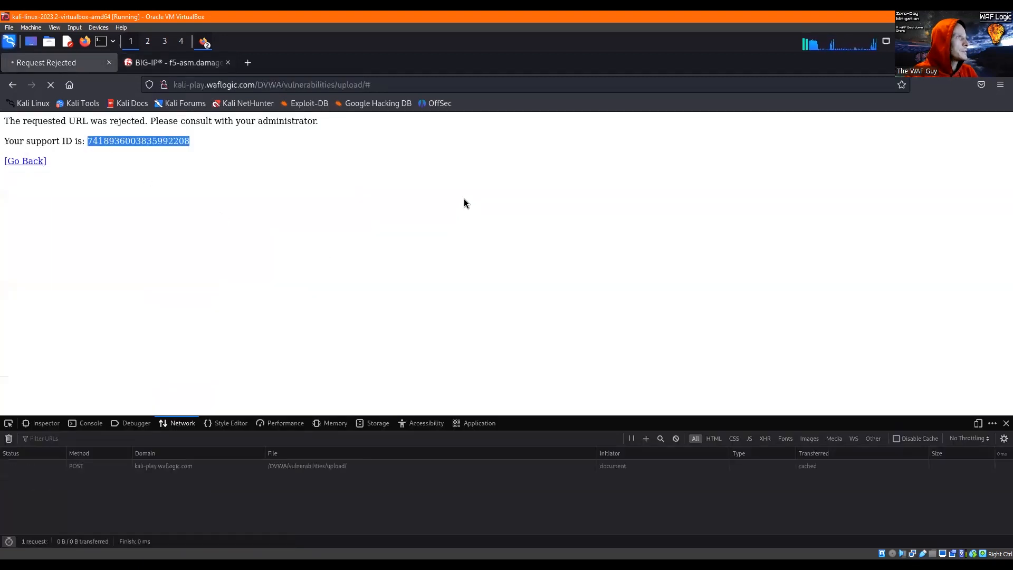
left_click(135, 64)
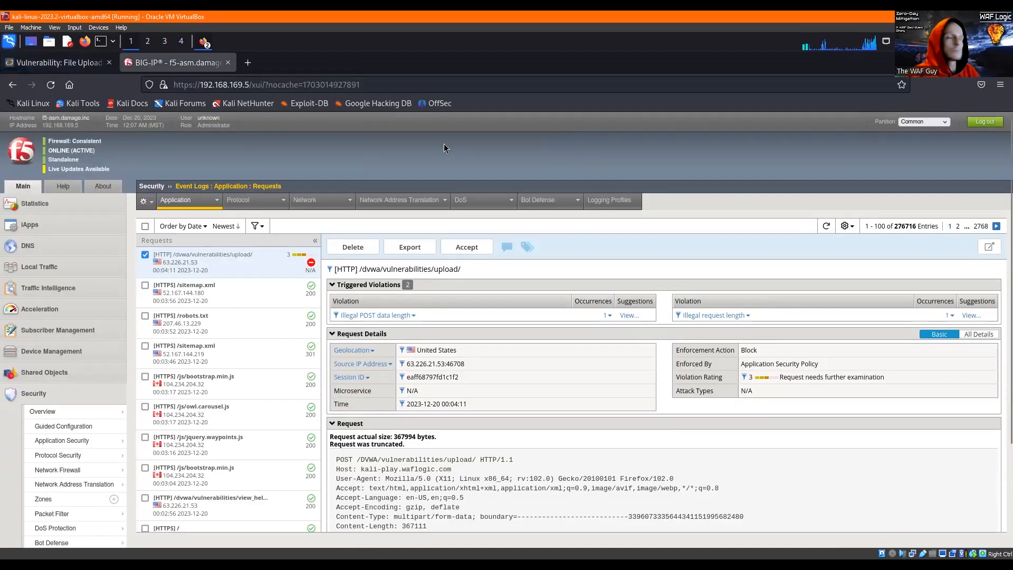